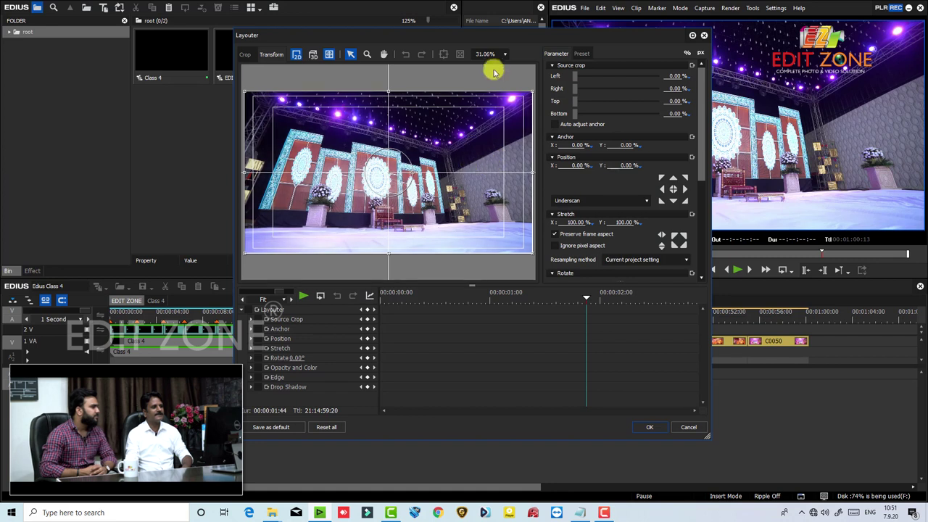
- Try the source crop, Auto adjust anchor and position settings on the clip and return them to their defaults
drag(500, 34, 501, 48)
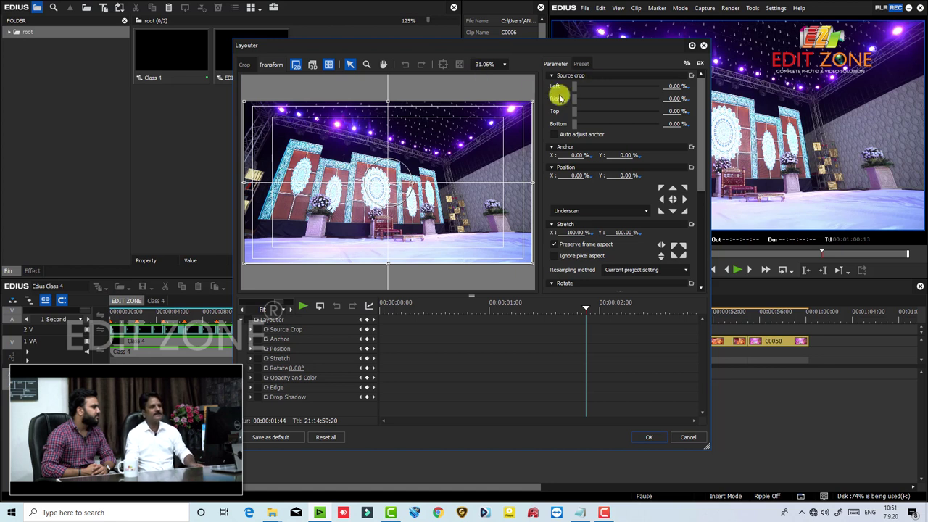
drag(575, 88, 572, 145)
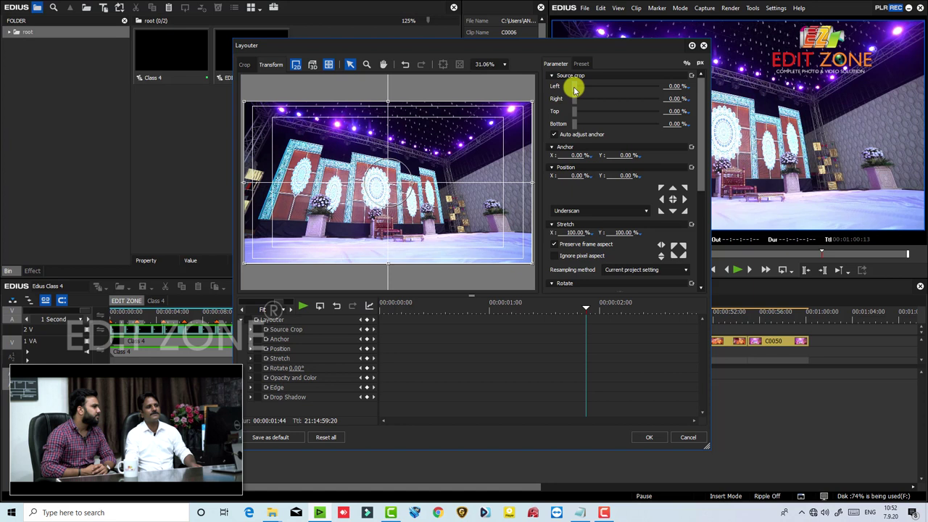
drag(574, 88, 556, 132)
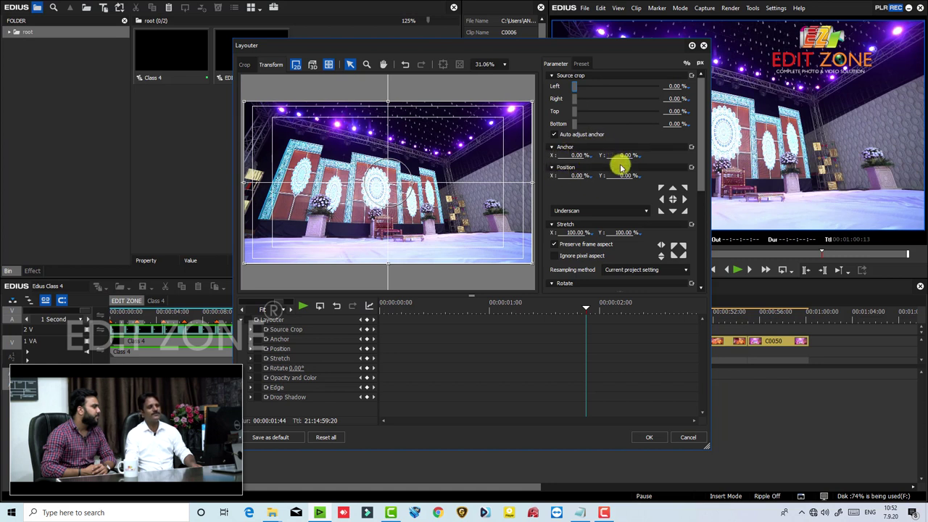
drag(571, 176, 621, 239)
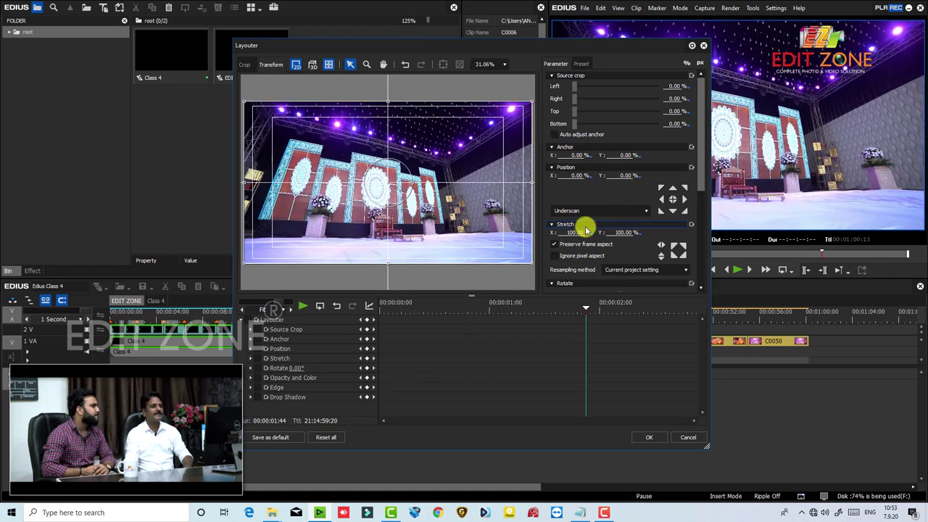
- Try stretching the clip to about 120% and rotating it, restoring 100% stretch and 0° rotation
drag(570, 234, 563, 128)
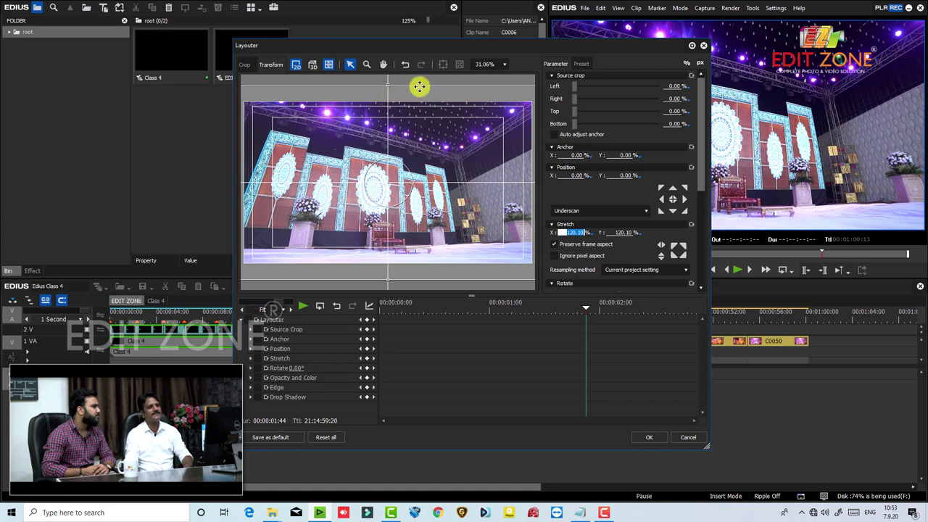
text(100)
key(Return)
drag(703, 176, 696, 223)
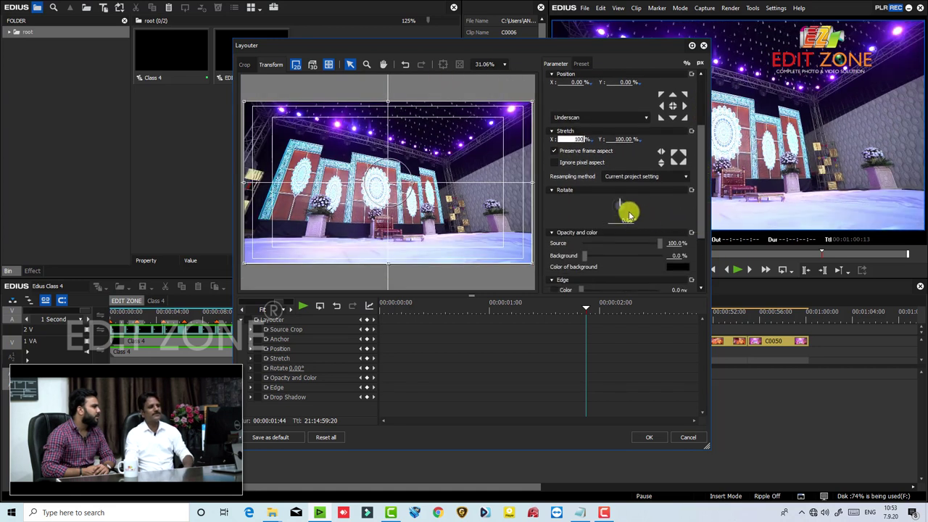
drag(618, 219, 659, 242)
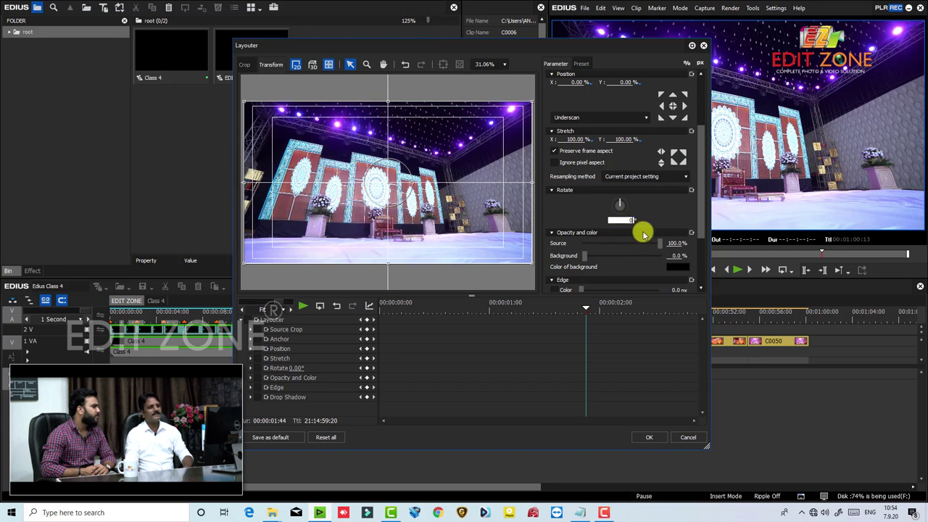
- Lower the clip's source opacity to about 20%, apply the layout and preview the overlay on the timeline
drag(660, 247, 601, 248)
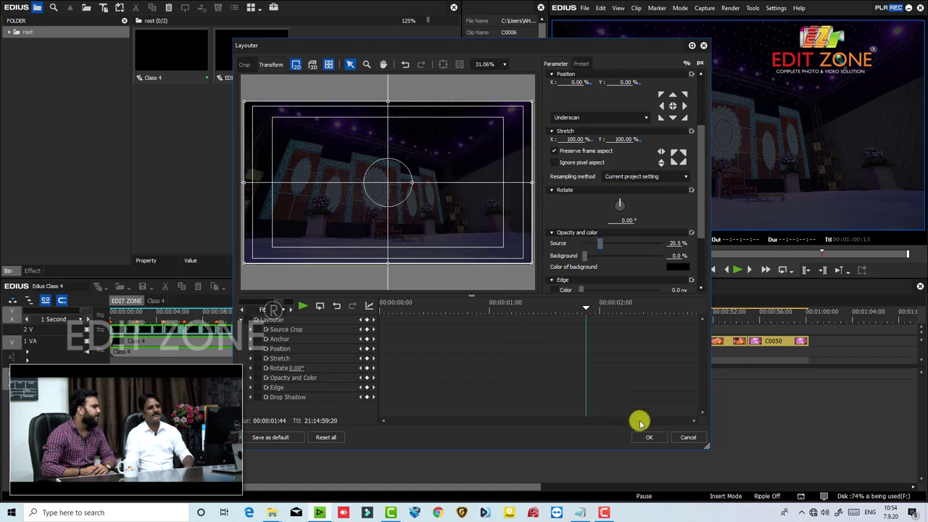
click(647, 437)
click(609, 320)
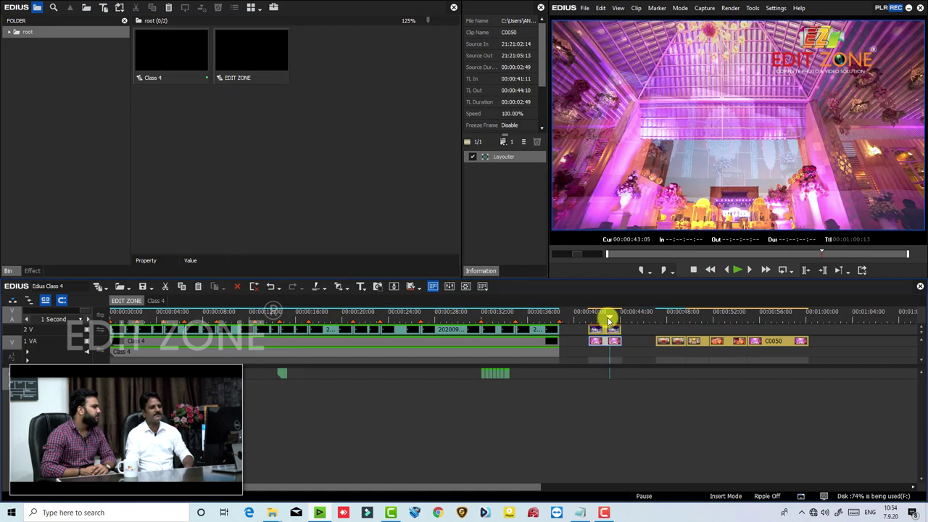
mouse_move(599, 319)
mouse_down()
mouse_move(606, 316)
mouse_move(595, 316)
mouse_up()
- Reopen the clip's Layouter, restore the source opacity to 100% and set the stretch to 50%
key(F7)
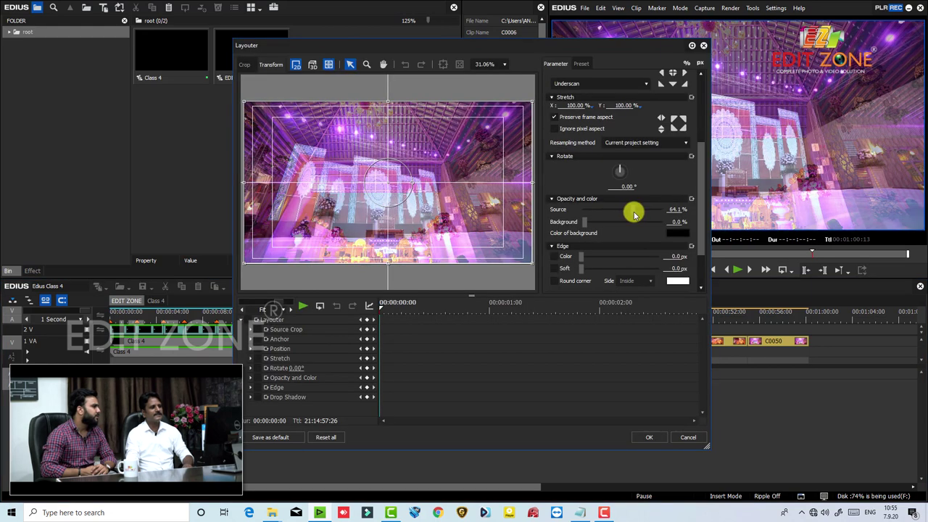
mouse_move(648, 213)
mouse_down()
mouse_move(658, 210)
mouse_move(597, 212)
mouse_move(661, 210)
mouse_up()
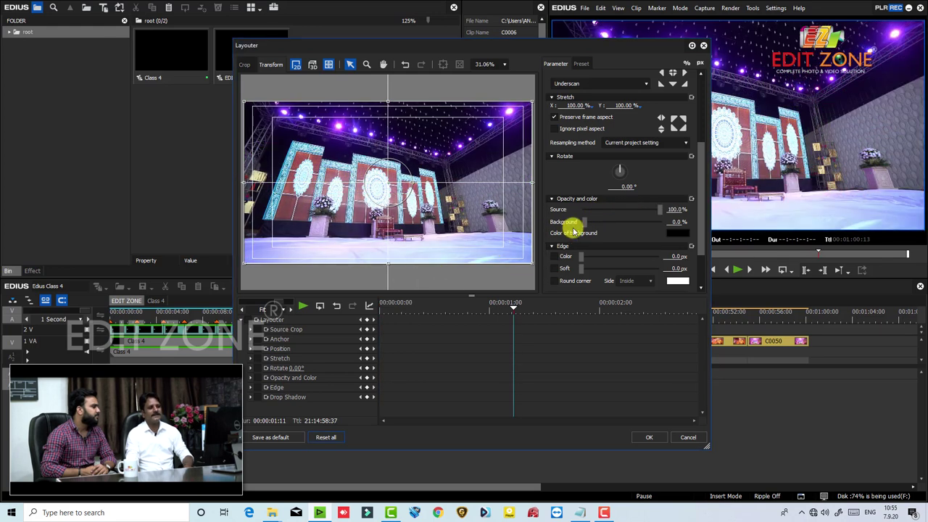
scroll(700, 221, up, 1)
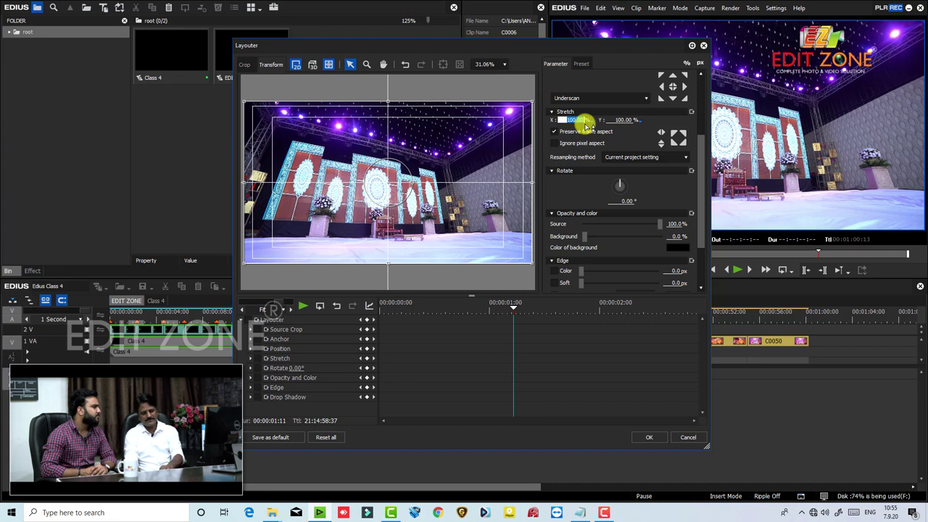
text(50)
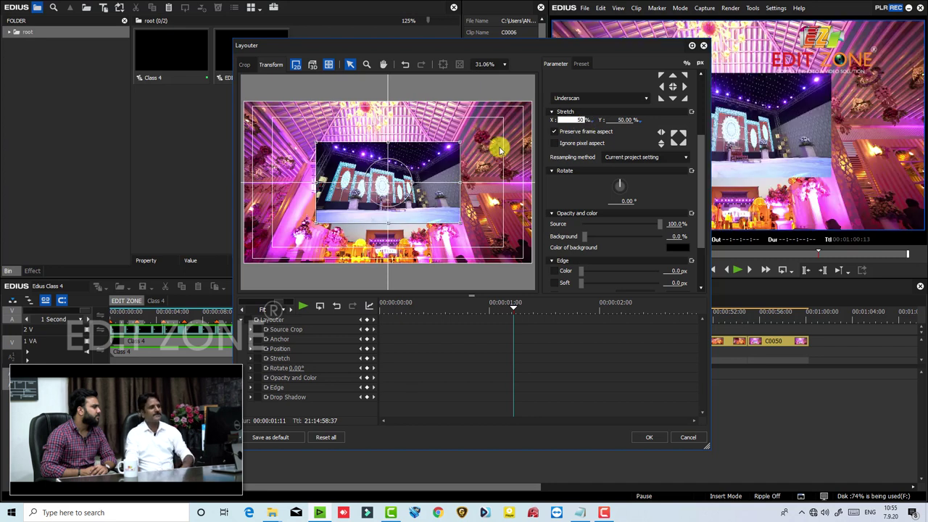
- Set the background opacity to 100% and change the background color to white
drag(585, 237, 667, 229)
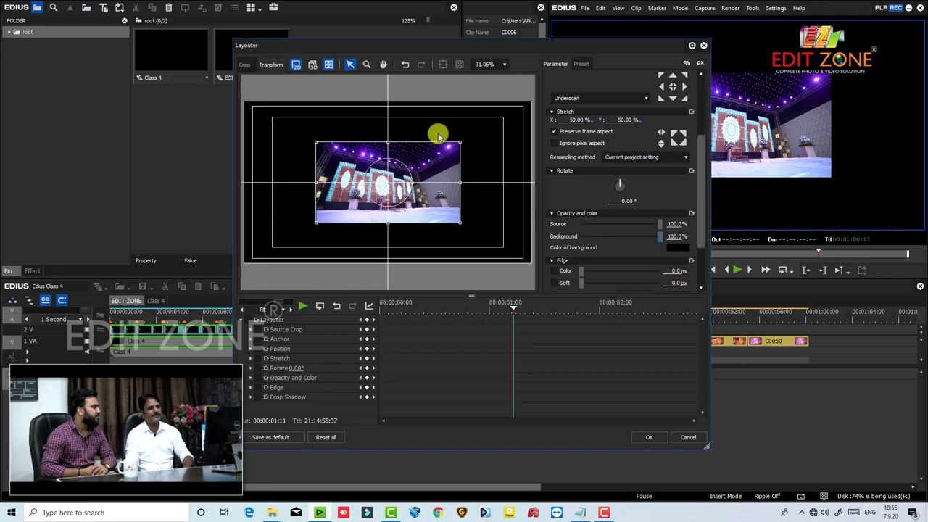
click(671, 247)
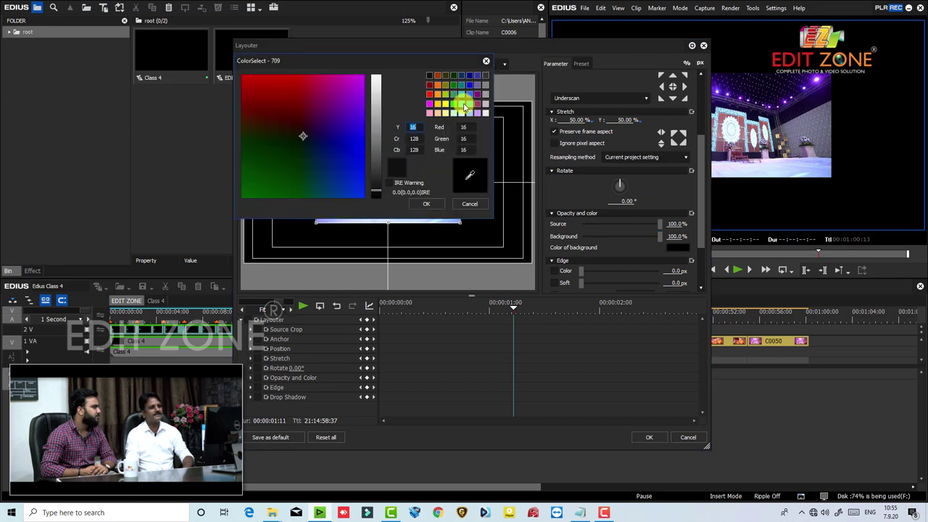
click(483, 114)
click(428, 204)
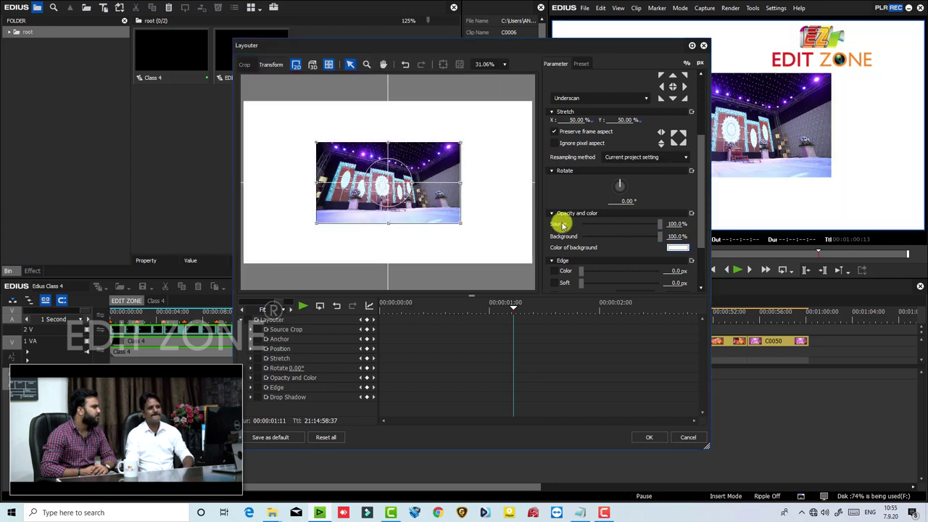
- Add a color edge about 36 px wide around the clip, trying a soft edge of about 57 px and disabling it
scroll(571, 249, down, 1)
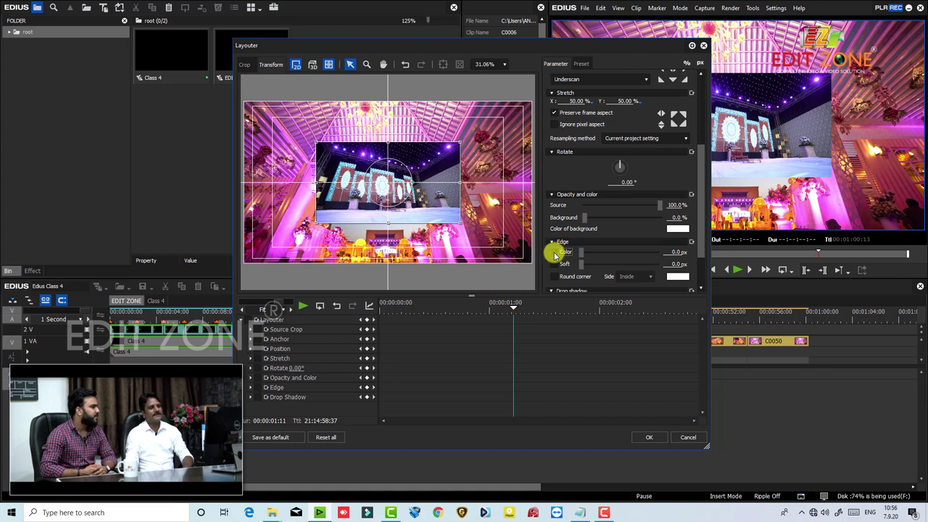
click(554, 252)
drag(585, 255, 611, 257)
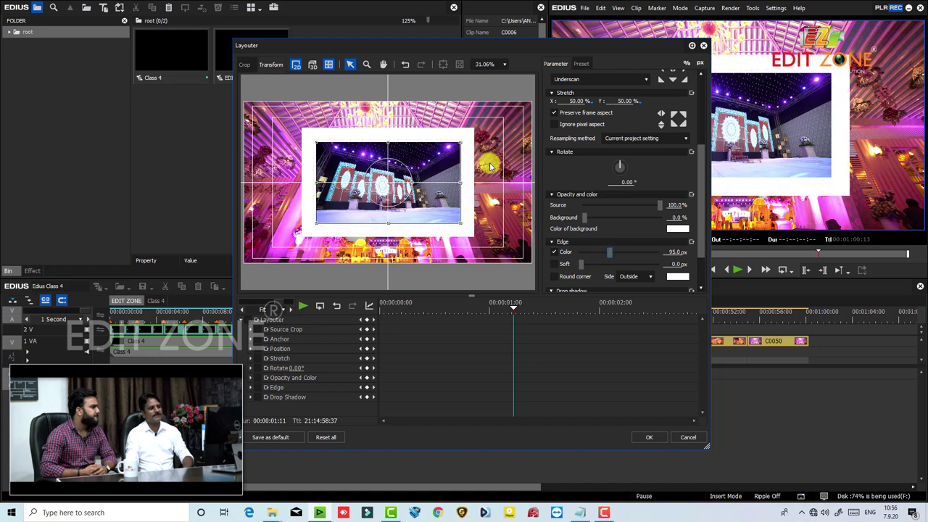
mouse_move(608, 254)
mouse_down()
mouse_move(590, 253)
mouse_move(599, 253)
mouse_up()
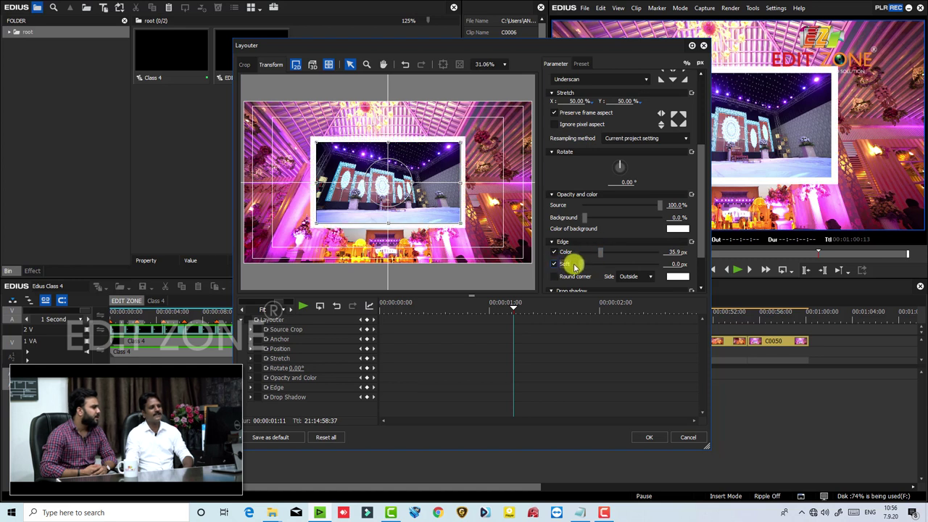
drag(585, 265, 605, 263)
drag(698, 242, 698, 290)
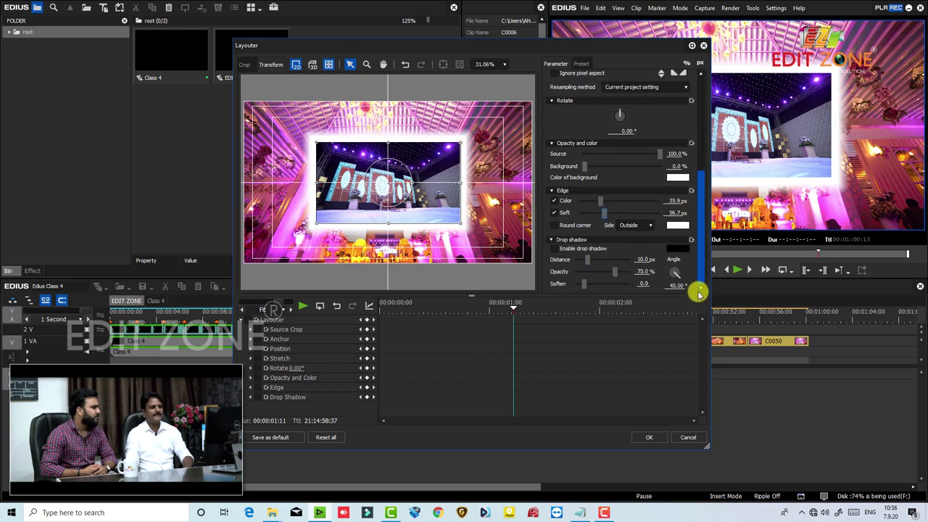
click(554, 214)
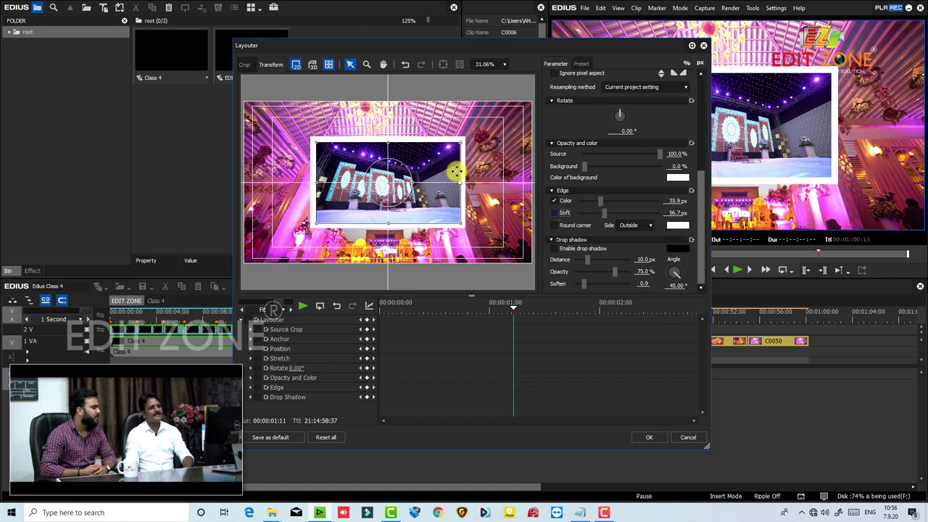
- Enable the drop shadow with a distance of about 38 px and a soften value of about 3
click(554, 249)
drag(585, 261, 590, 283)
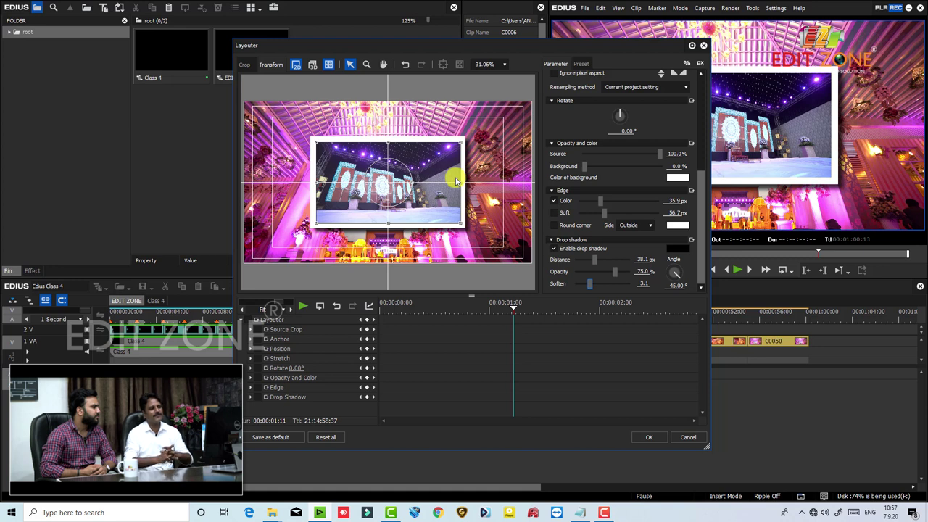
- Reset all layout parameters and enable keyframing for every Layouter property with the playhead at the clip's start
click(324, 437)
click(440, 268)
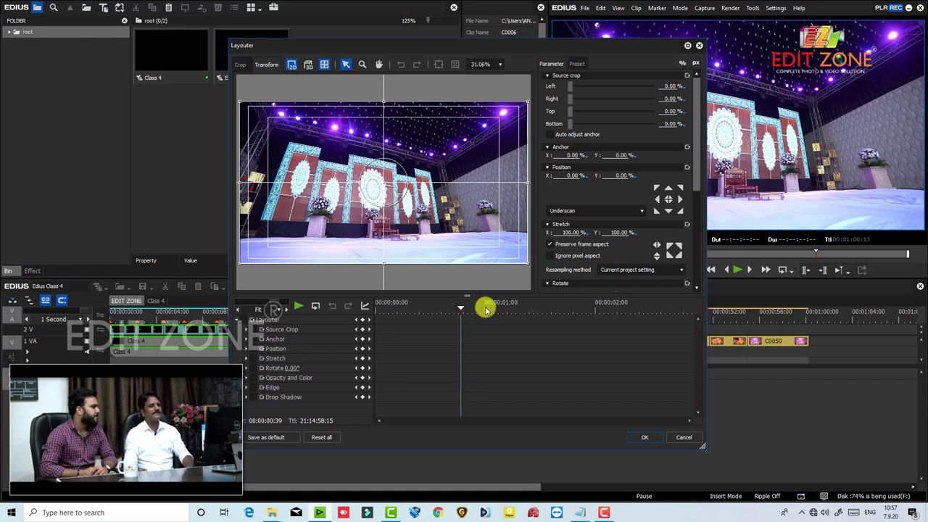
drag(489, 312, 251, 328)
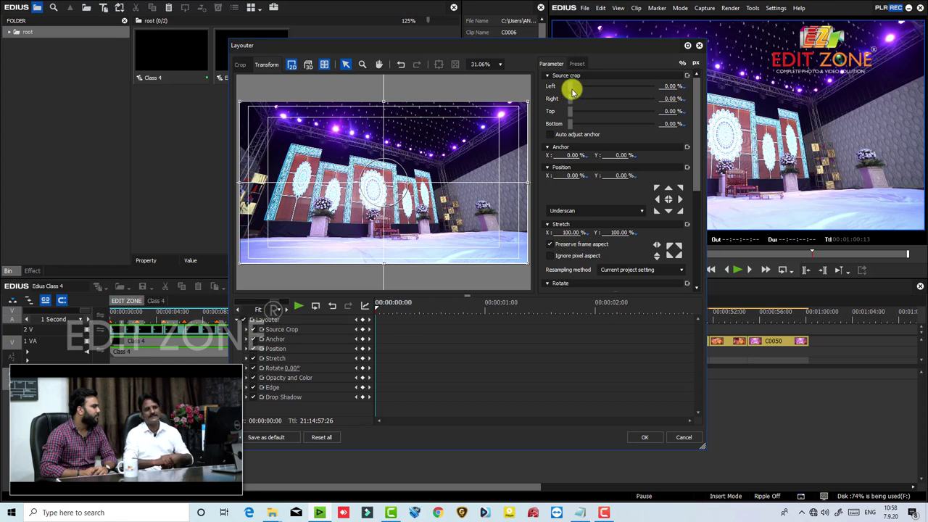
- Keyframe the left and right source crop at 50% at the clip's start and 0% about 49 frames in
drag(571, 90, 611, 87)
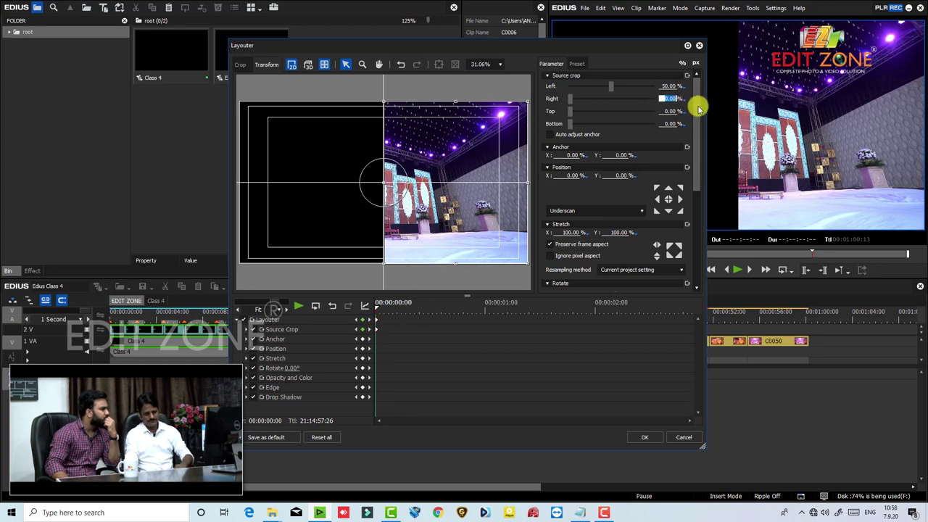
text(50)
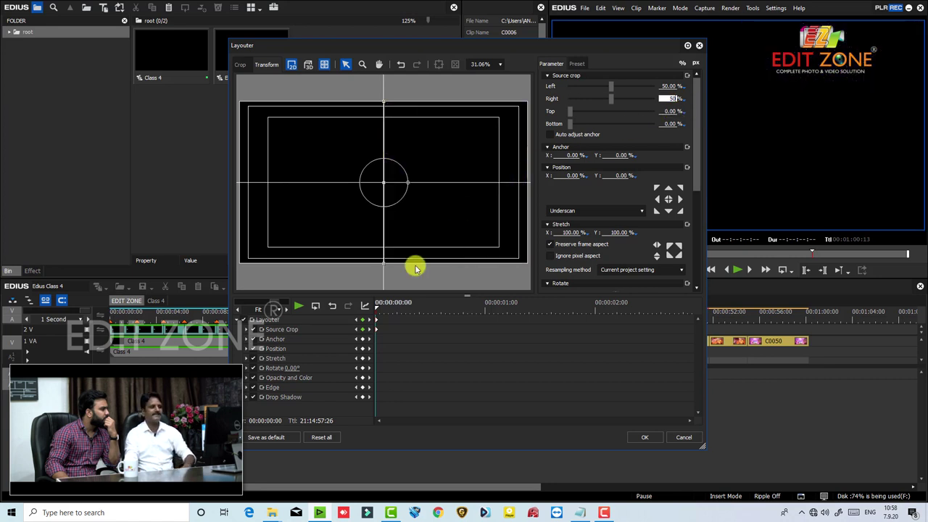
drag(377, 310, 483, 305)
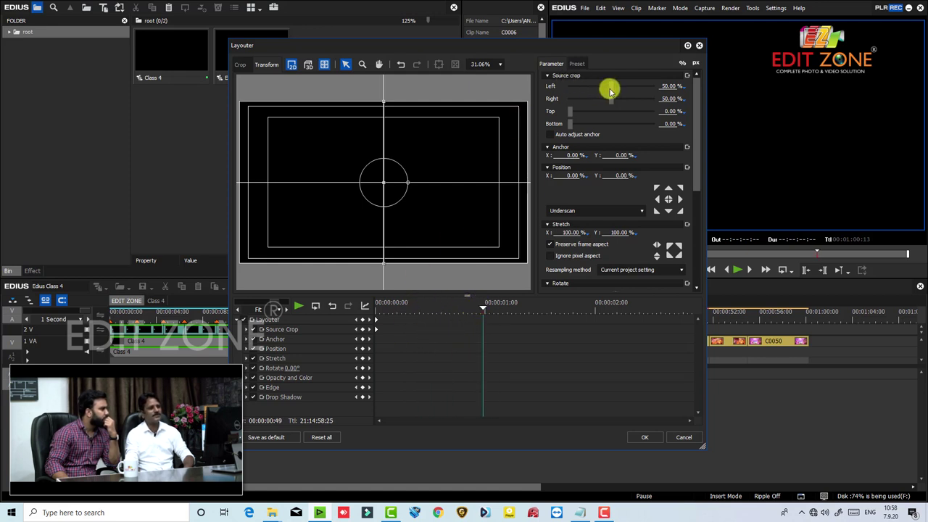
drag(600, 89, 527, 109)
- Play the left and right crop animation from the clip's start to review the opening effect
drag(425, 306, 374, 308)
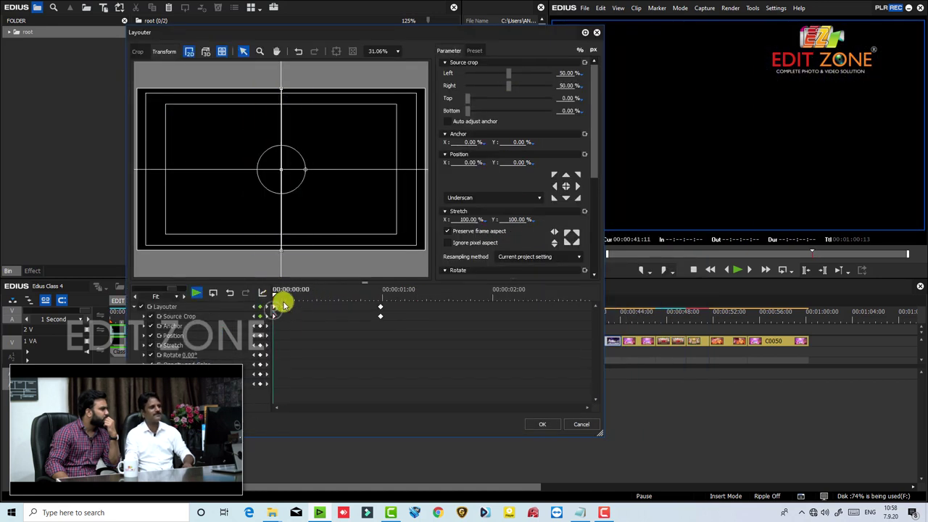
key(space)
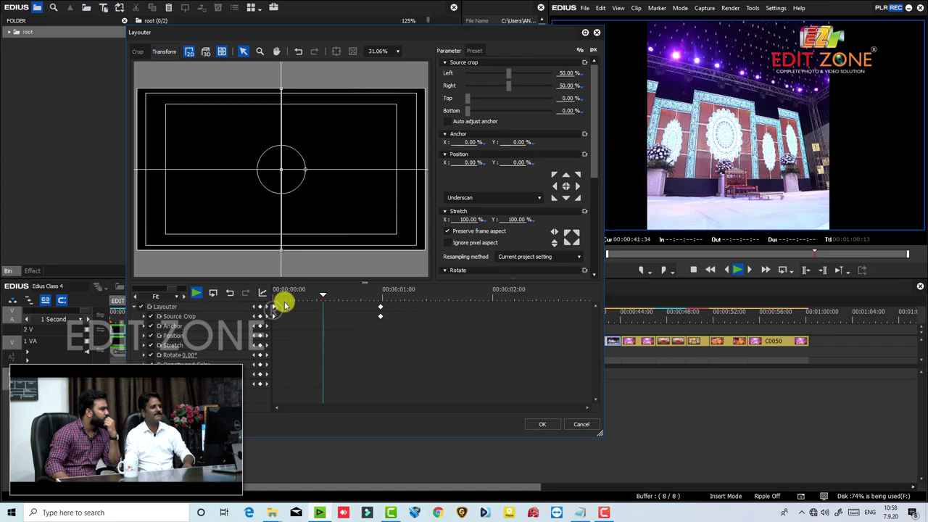
click(214, 293)
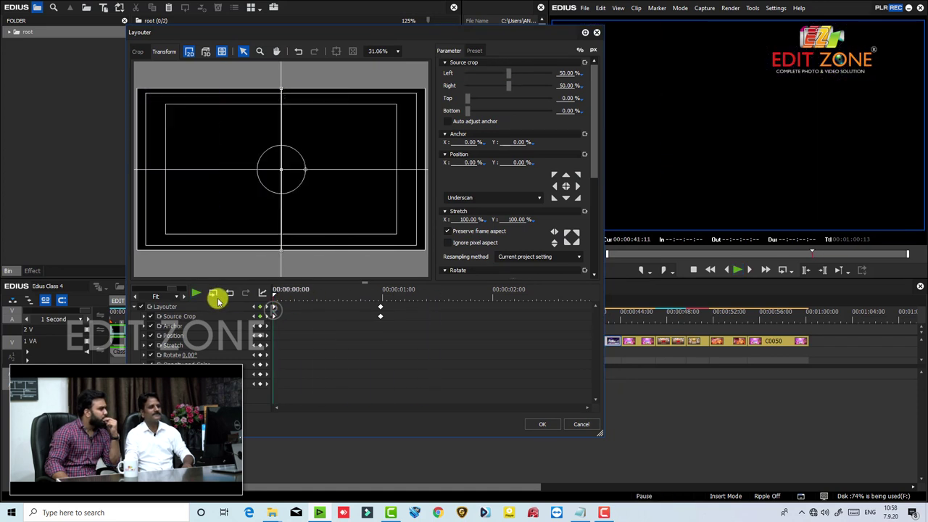
click(223, 299)
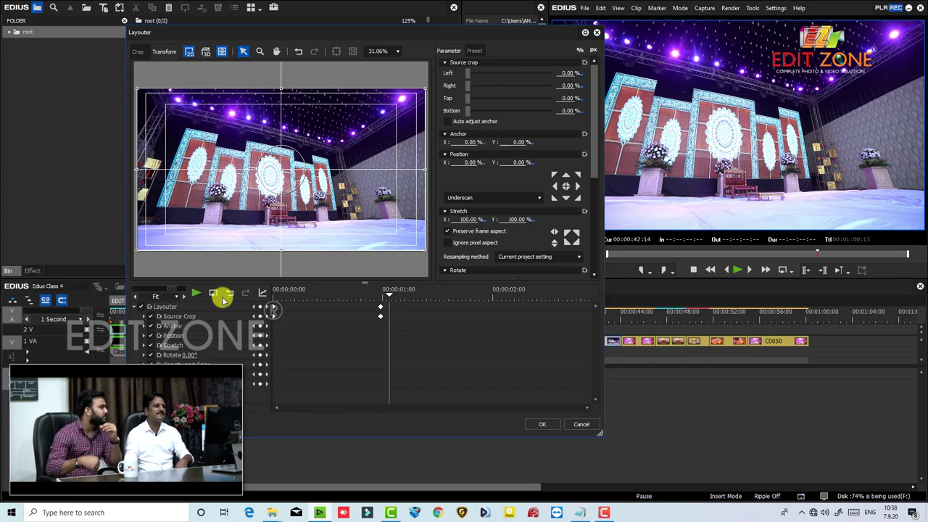
- Clear the existing crop keyframes and set the top and bottom source crop to 50% at the clip's start
drag(305, 297, 274, 292)
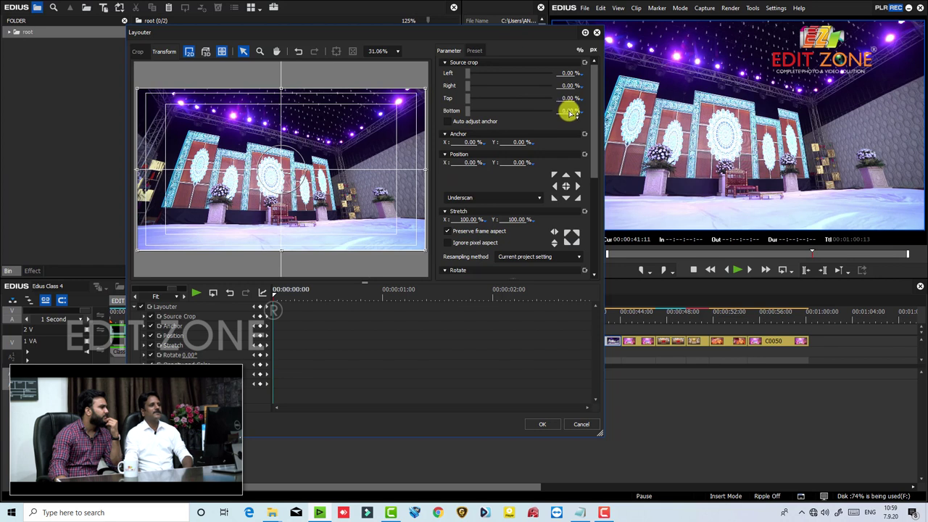
click(560, 100)
text(50)
key(Tab)
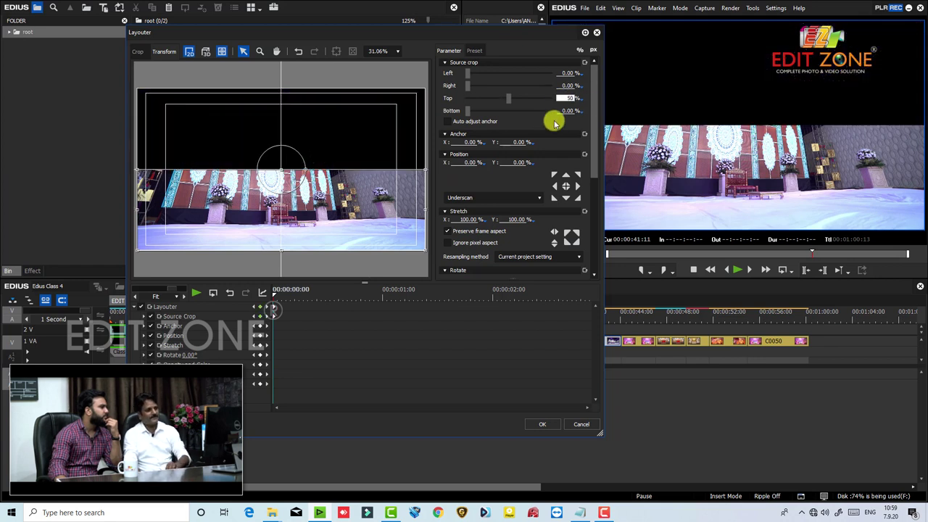
text(50)
key(Return)
- Set the bottom and top source crop to 0% at timeline position 00:00:42:29
click(423, 298)
click(562, 111)
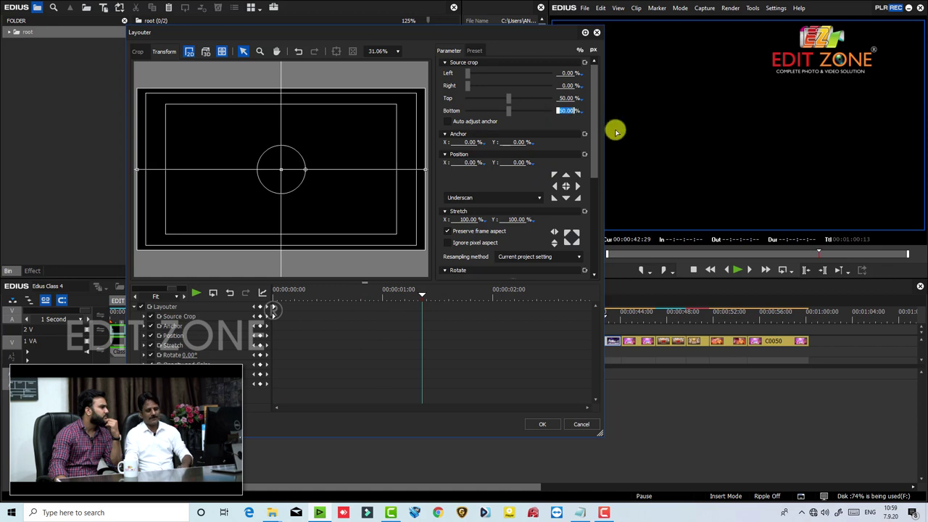
text(0)
key(Return)
text(0)
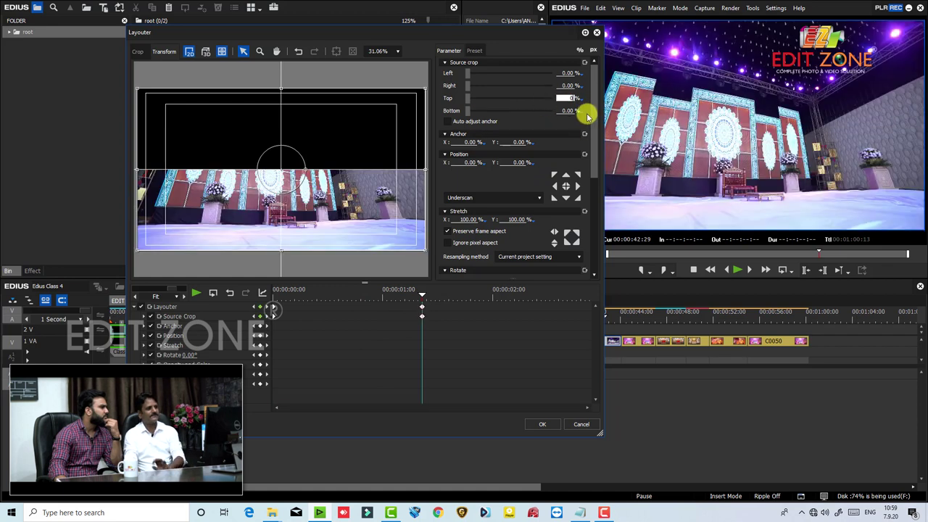
- Play the top and bottom crop reveal and return to the clip's start
key(Return)
key(space)
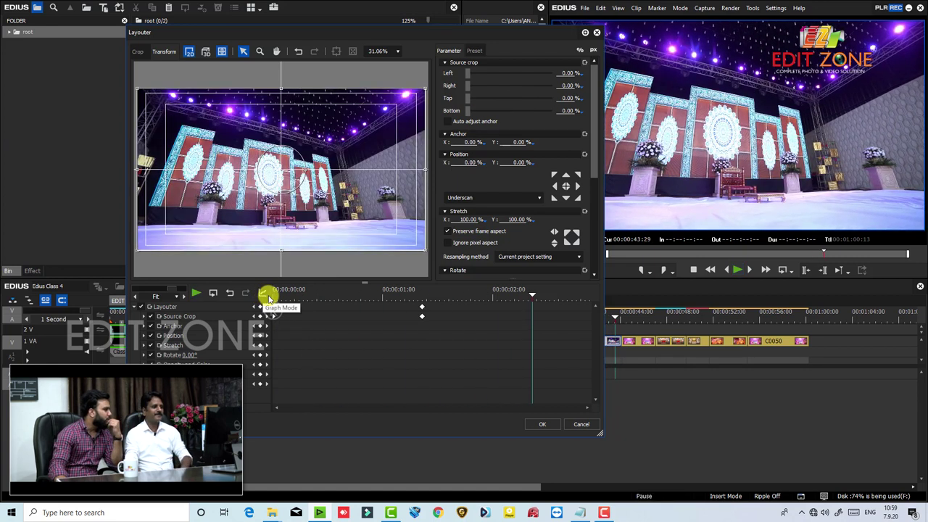
drag(418, 309, 273, 292)
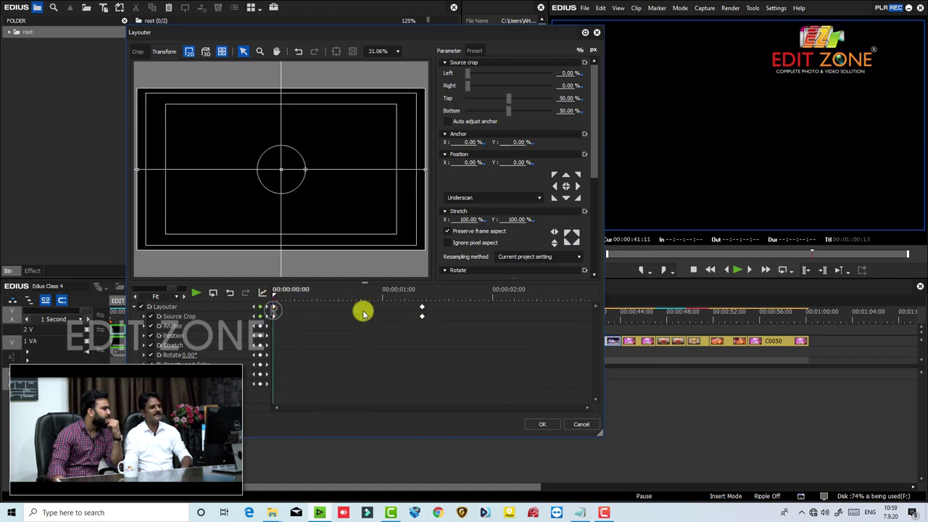
- Move the ending source crop keyframes to about 2.7 seconds into the clip and play the slower reveal
drag(396, 301, 571, 307)
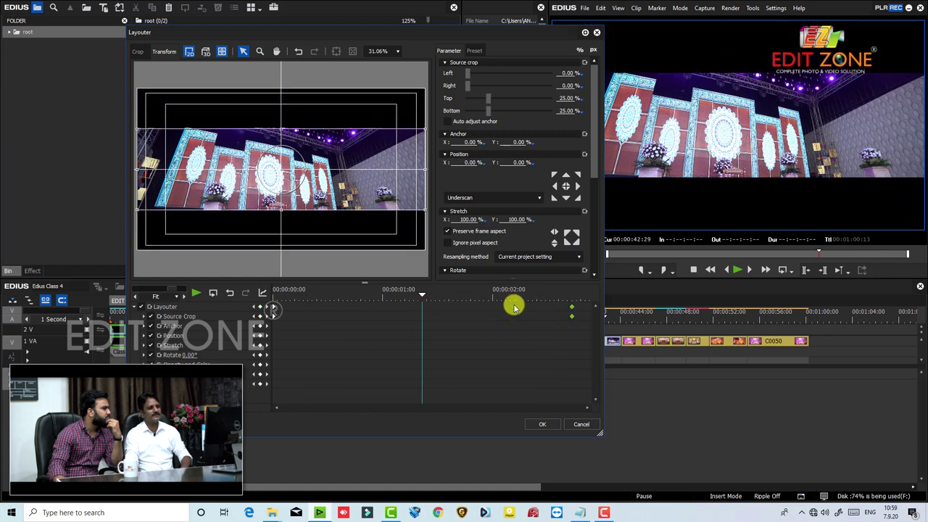
click(195, 293)
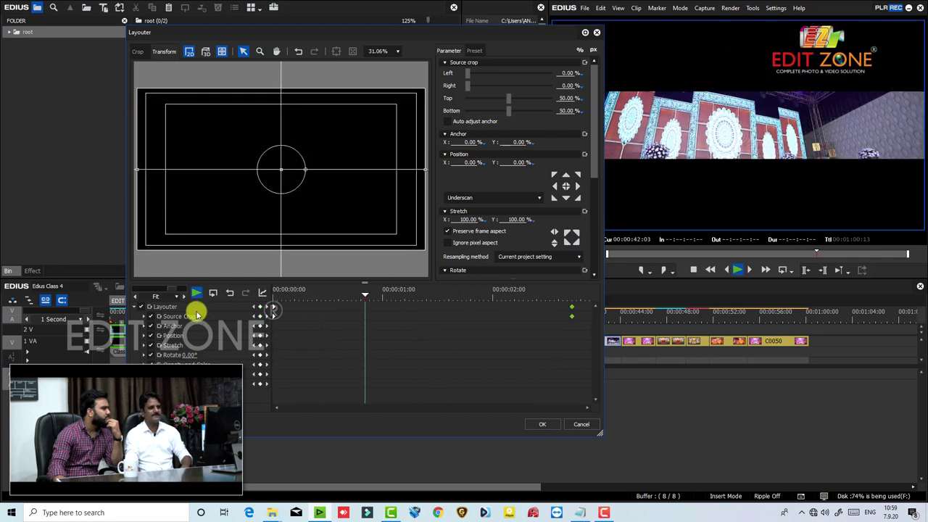
key(space)
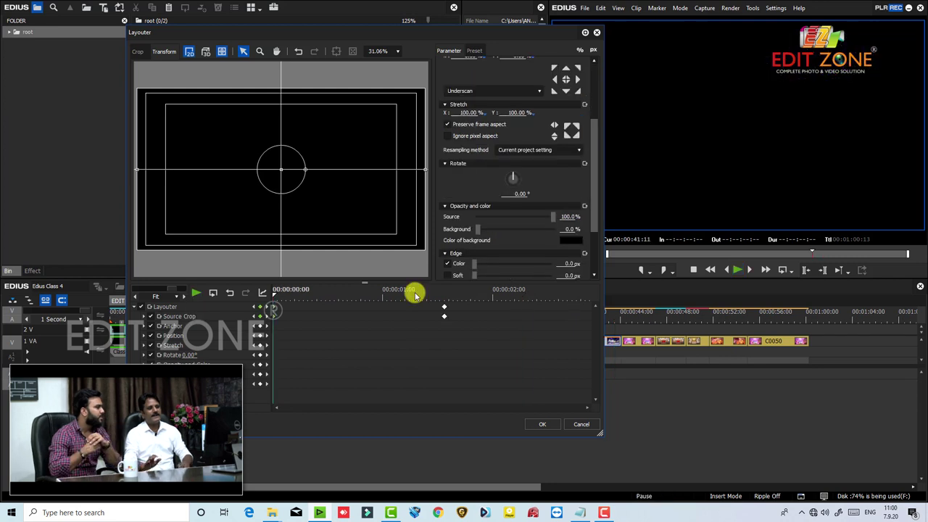
- Enable a coloured edge 10 px wide on the cropped clip and play the reveal with its border
click(447, 264)
click(568, 264)
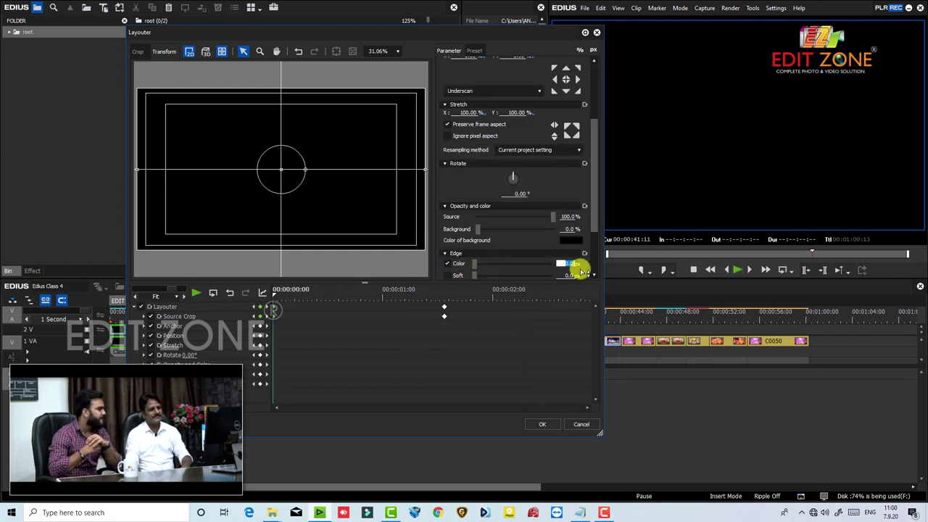
text(10)
key(Return)
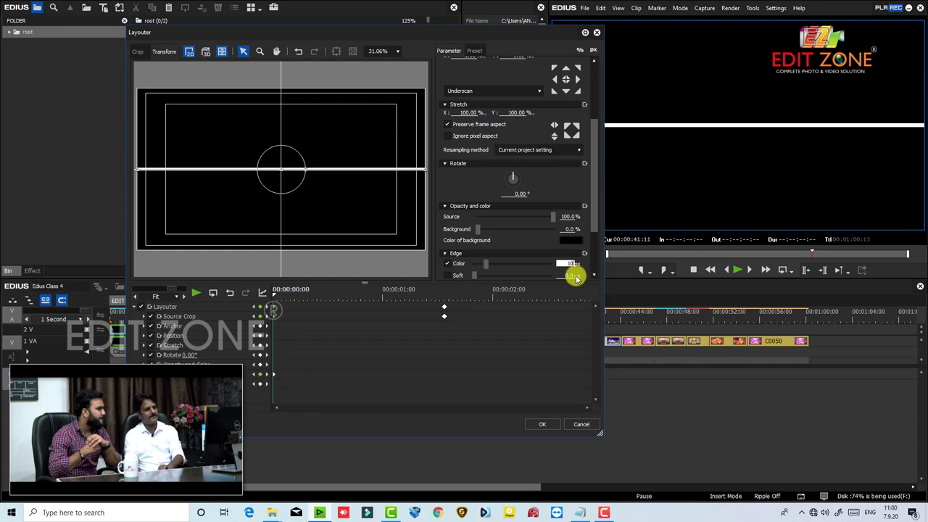
key(space)
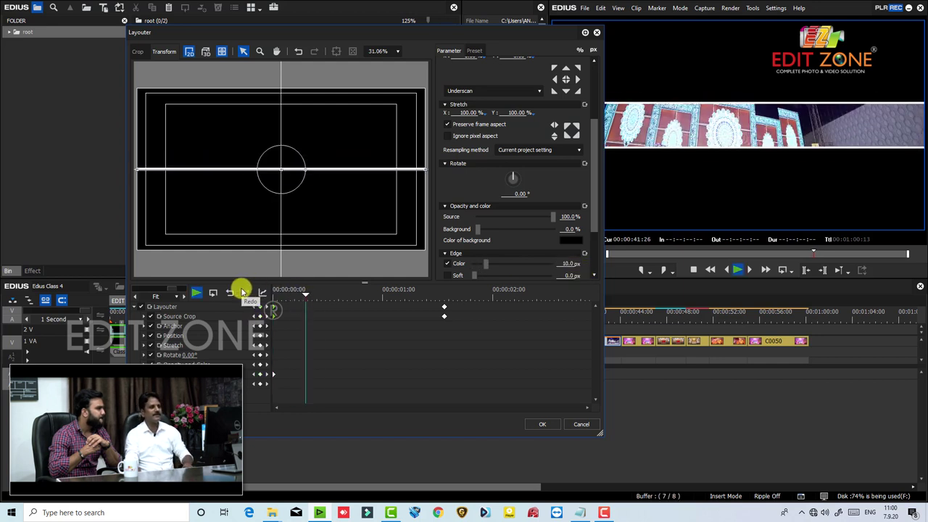
key(space)
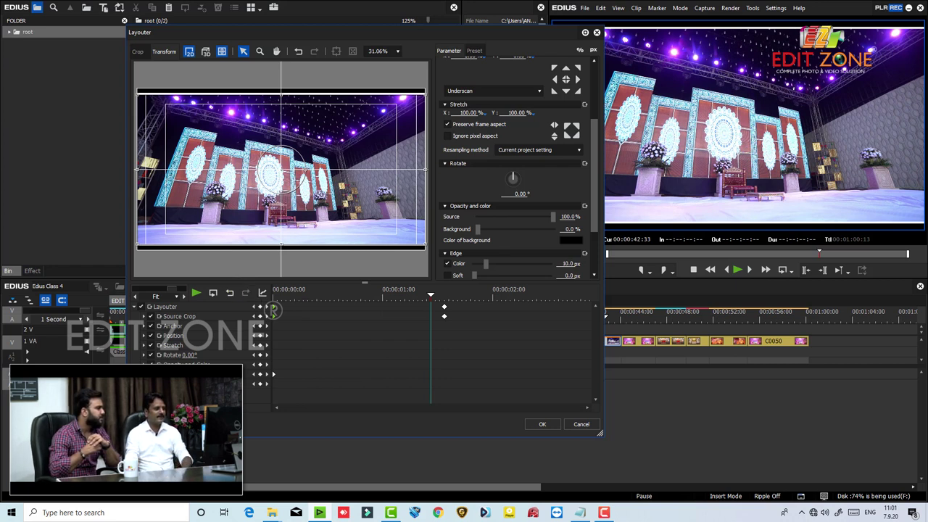
- Clear the crop and edge settings with their keyframes, and set the clip's stretch to 50% with the frame aspect preserved
click(274, 309)
click(337, 259)
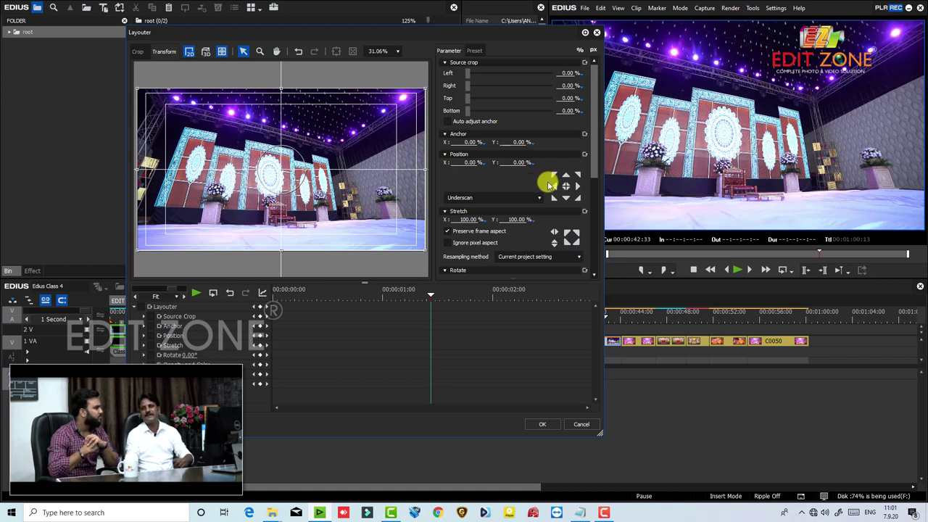
drag(460, 161, 460, 218)
click(464, 219)
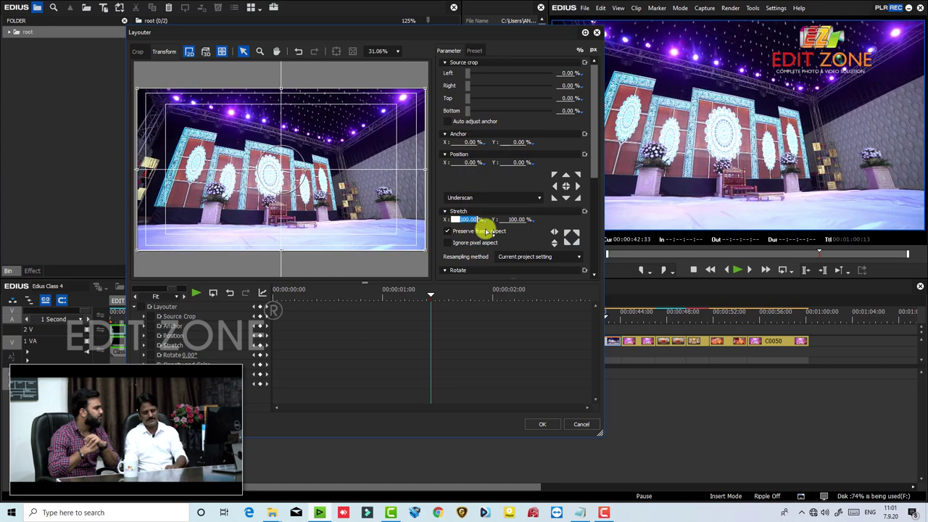
text(50)
key(Return)
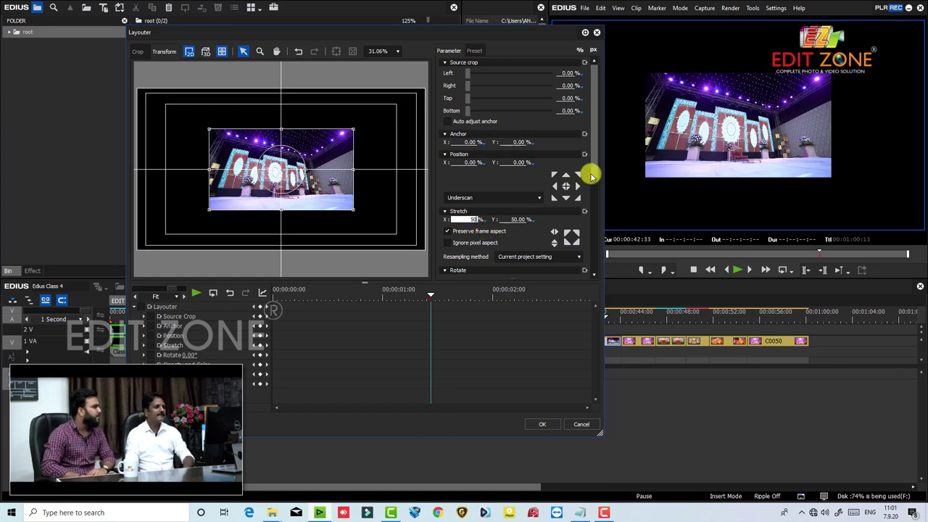
- Enable the coloured edge on the shrunken clip and widen it into a visible white border
drag(595, 176, 595, 232)
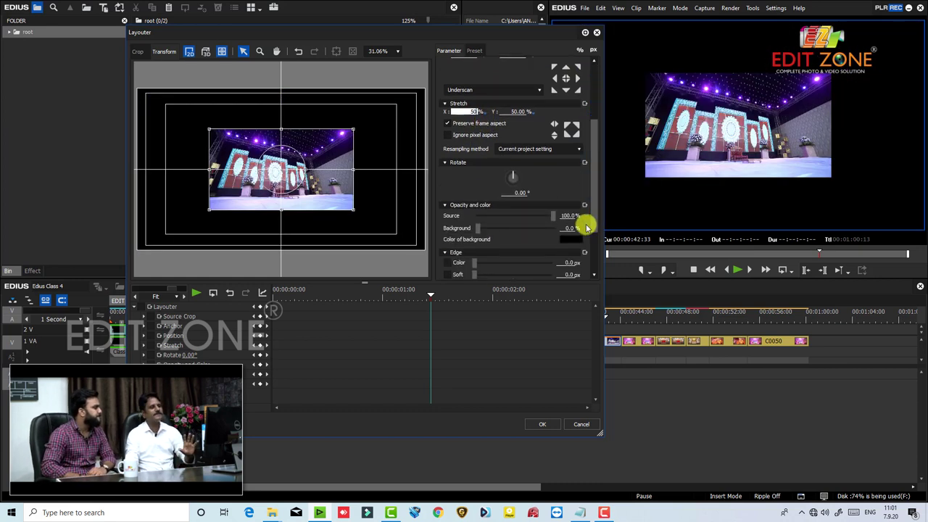
click(451, 263)
drag(569, 263, 590, 269)
scroll(455, 159, up, 5)
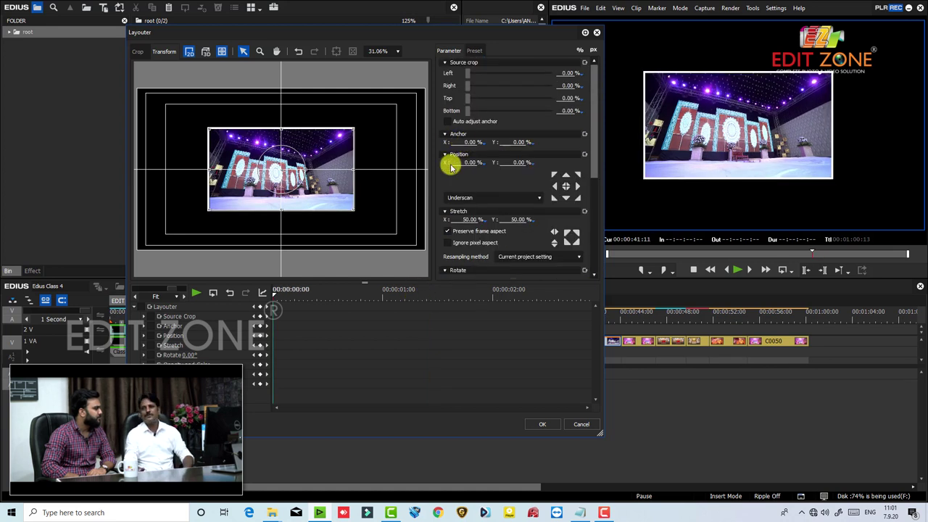
- Keyframe the clip's horizontal position at -75.50% at its start and centred at timeline position 00:00:43:10
click(466, 162)
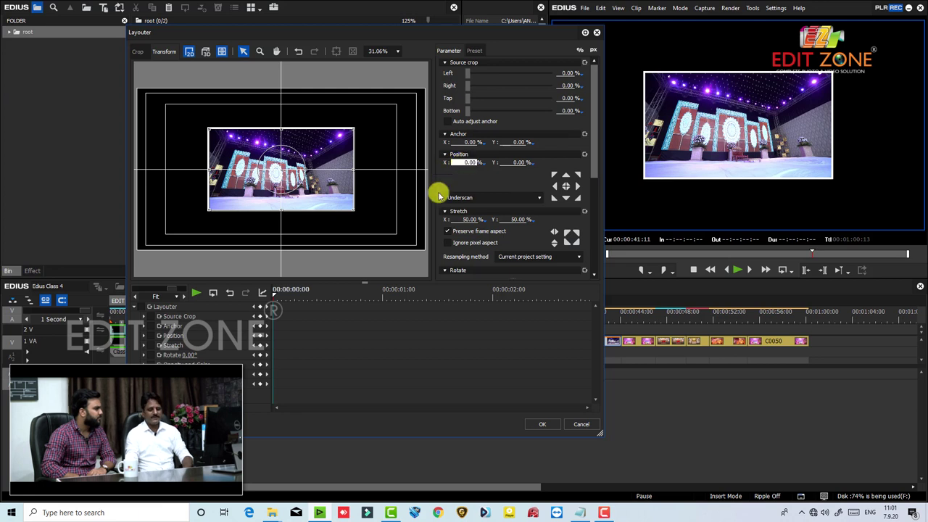
drag(466, 161, 469, 468)
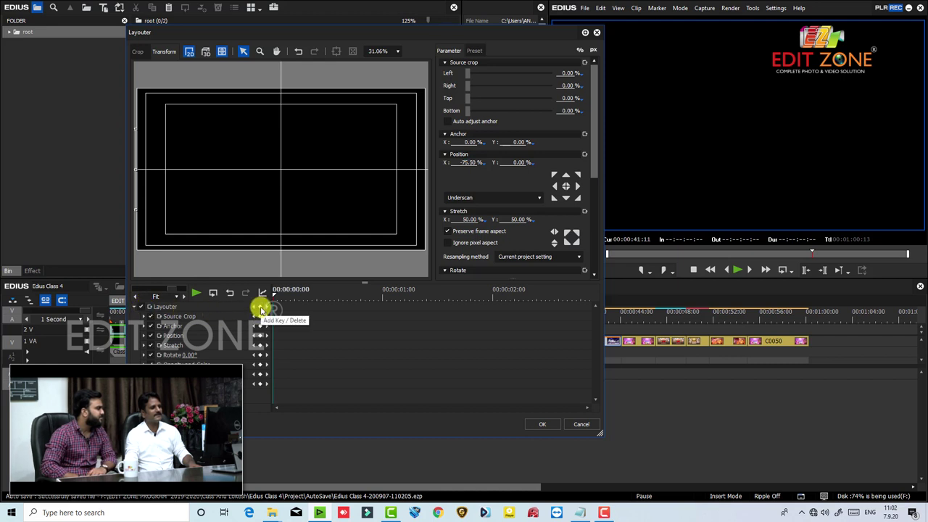
click(362, 298)
drag(386, 303, 490, 298)
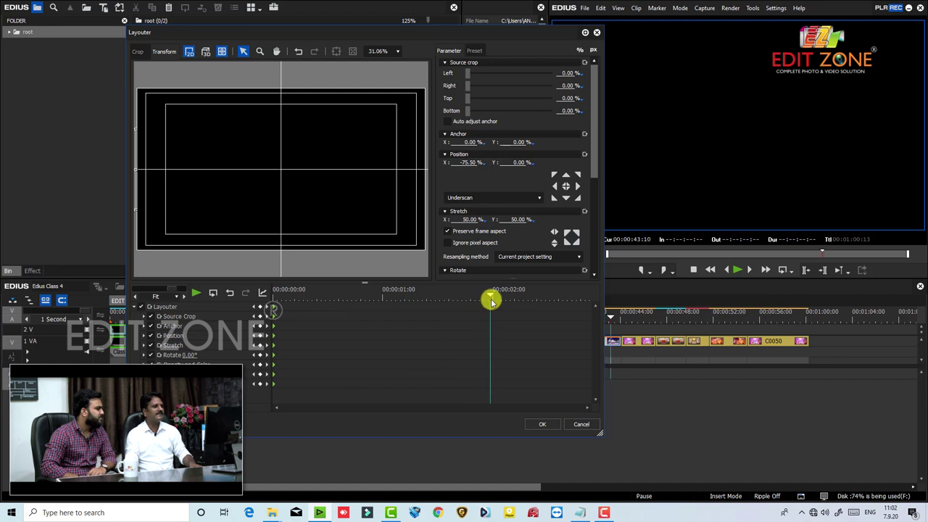
click(566, 190)
- Move the Layouter window clear of the preview and play the slide-in from the clip's start
drag(420, 294, 272, 294)
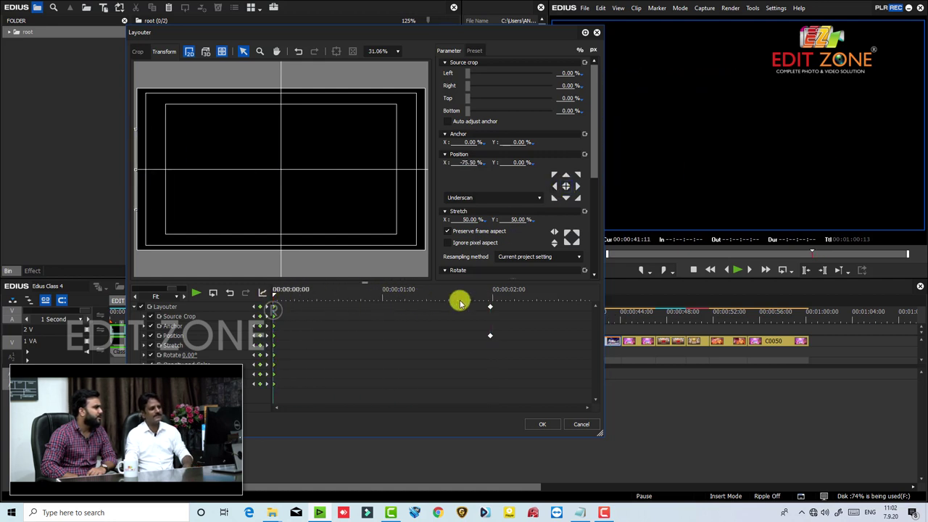
drag(362, 32, 298, 27)
click(138, 293)
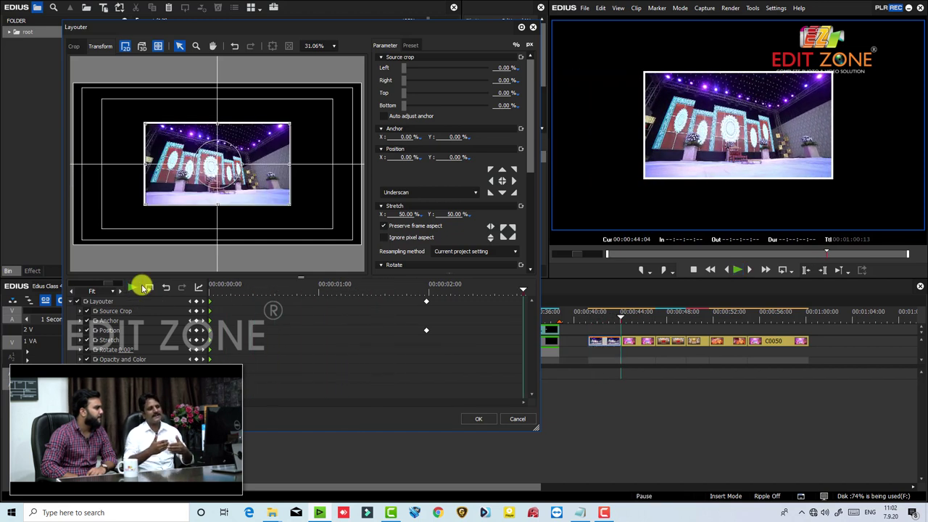
- Keyframe all Layouter parameters for the centred picture, enlarge its stretch at timeline position 00:00:44:05, and play the animation
click(440, 292)
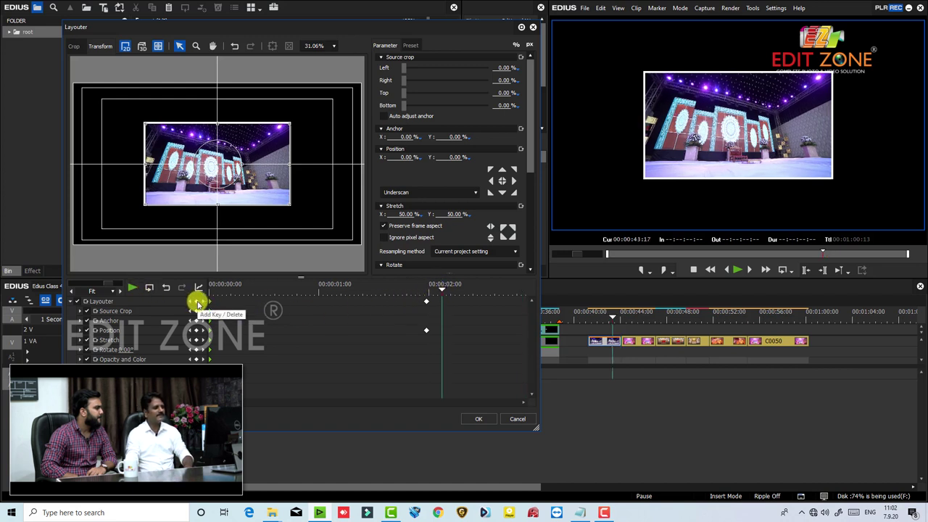
click(197, 302)
drag(442, 304, 518, 290)
click(402, 214)
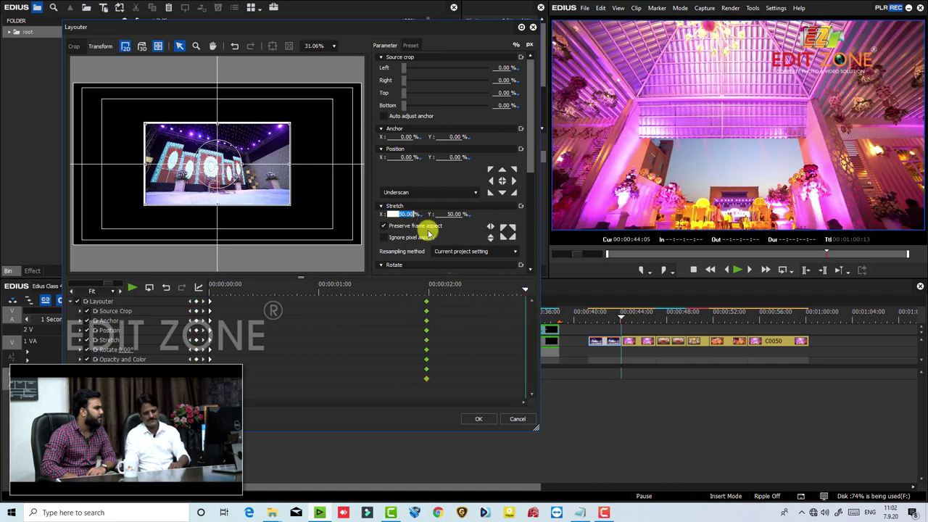
text(80)
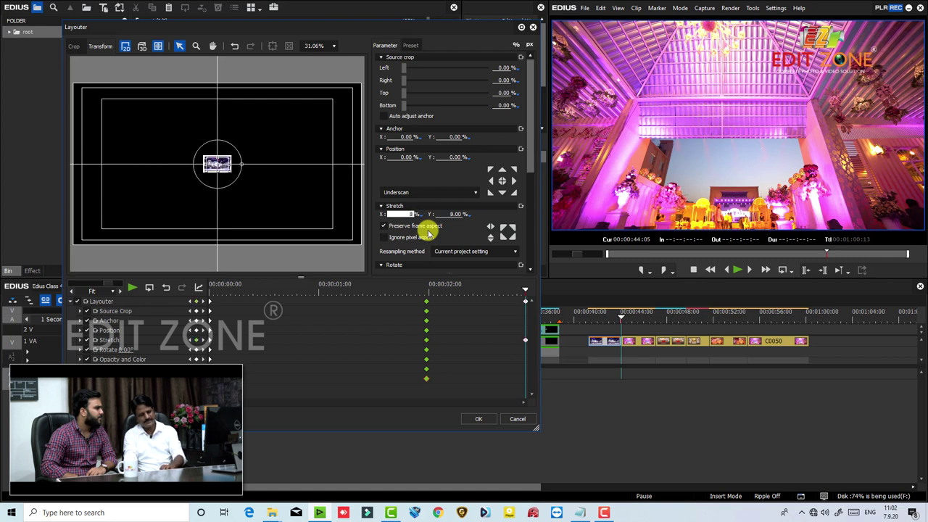
click(243, 290)
key(space)
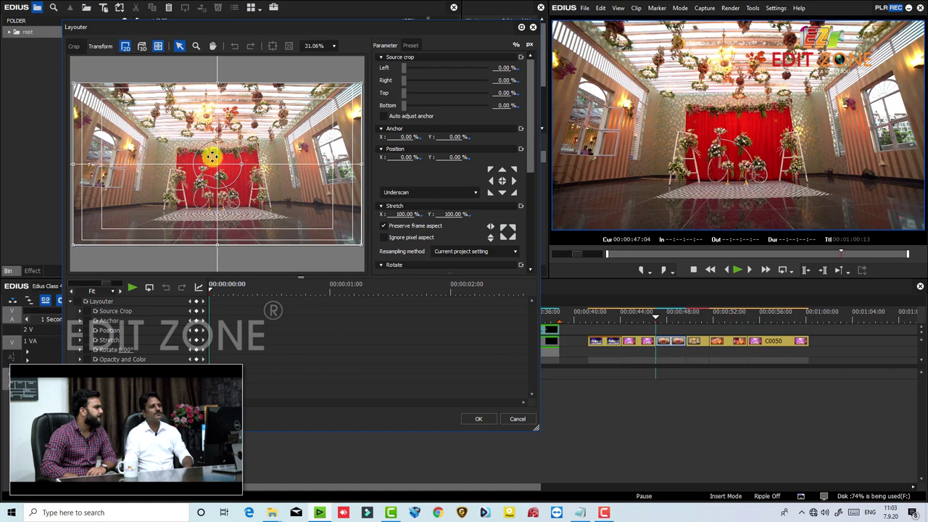
- Keyframe the red-curtain clip's stretch at 120% at its start and 100% at timeline position 00:00:49:35
click(76, 301)
drag(396, 217, 391, 192)
drag(265, 283, 542, 292)
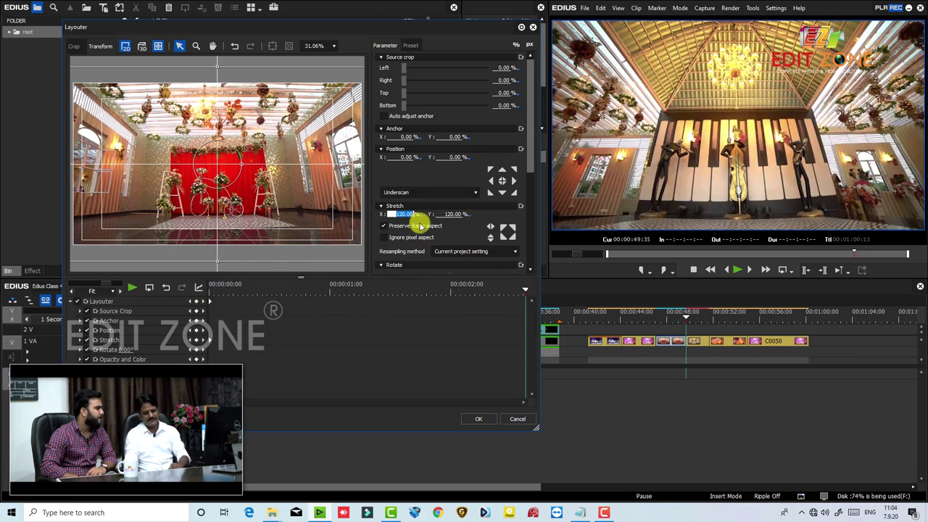
text(100)
key(Return)
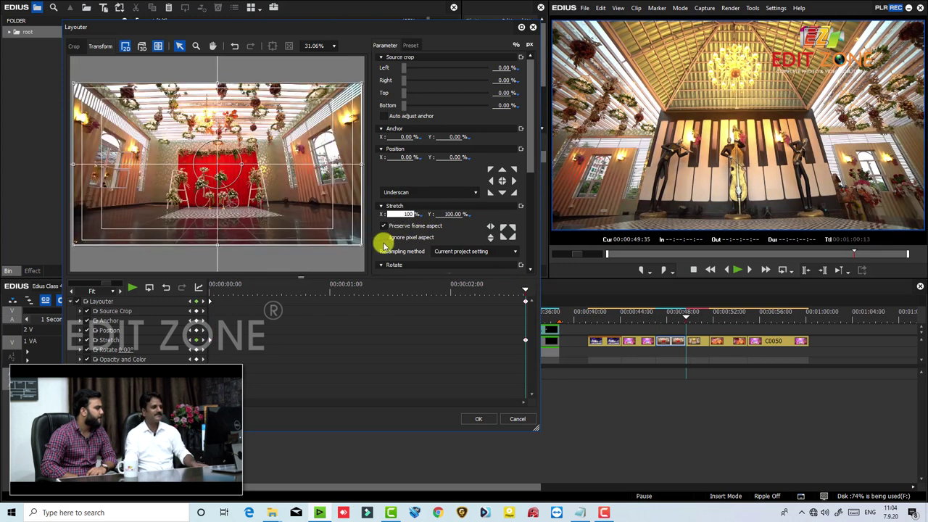
- Play the red-curtain clip's zoom-out from its start to review the motion
drag(243, 288, 186, 292)
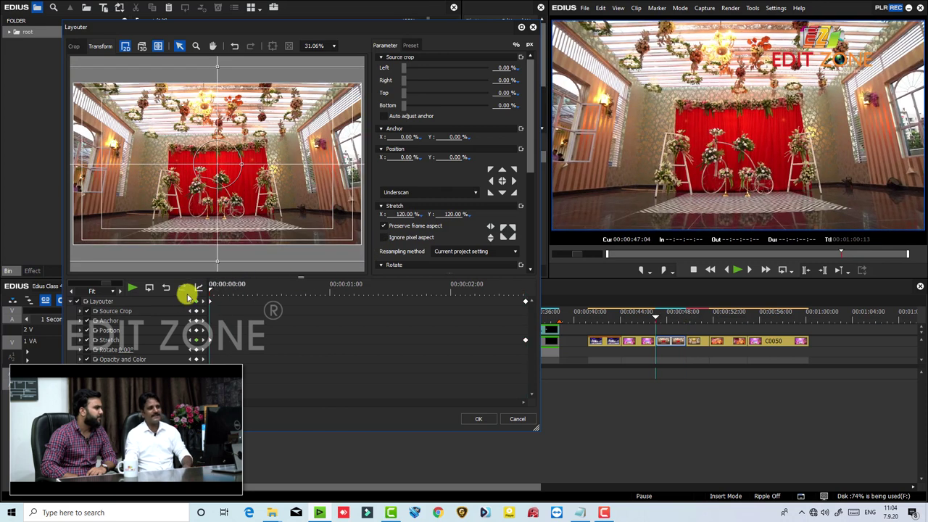
key(space)
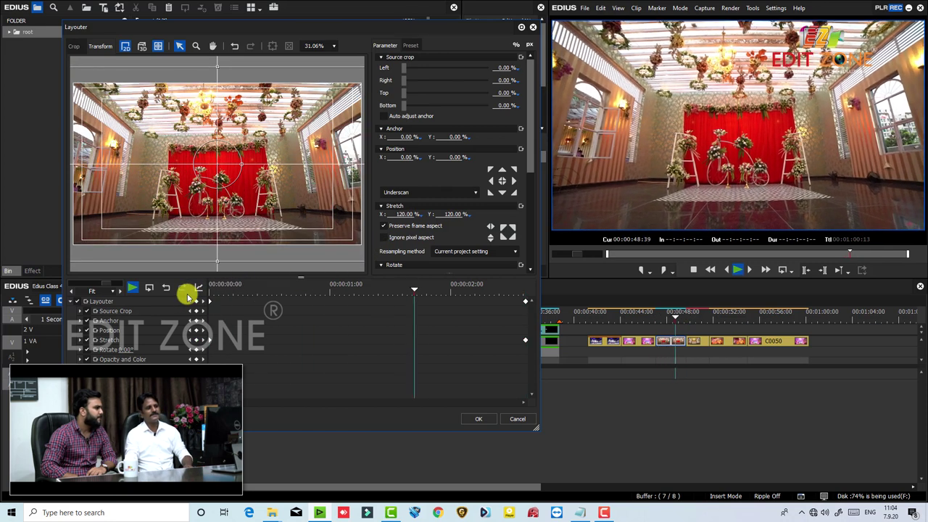
key(space)
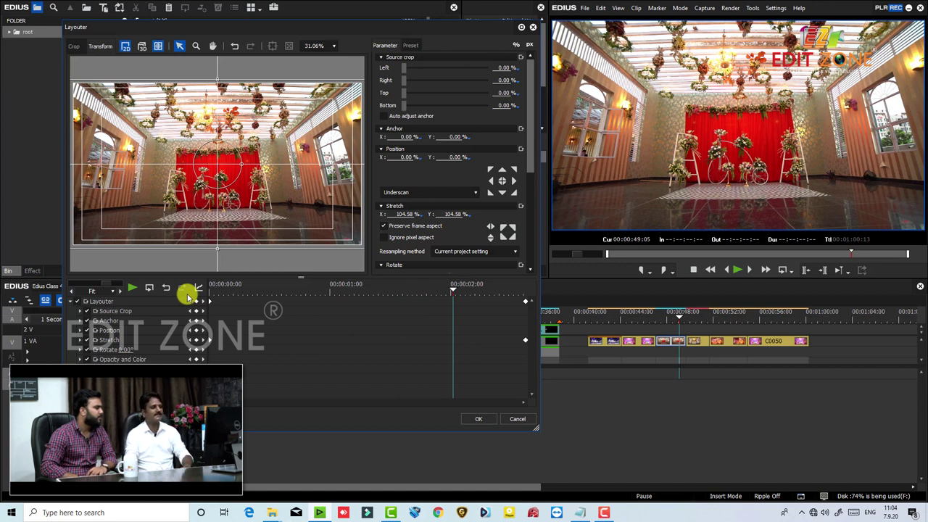
- Apply the zoom-out to the red-curtain clip and scrub through its beginning on the timeline
key(Return)
click(664, 322)
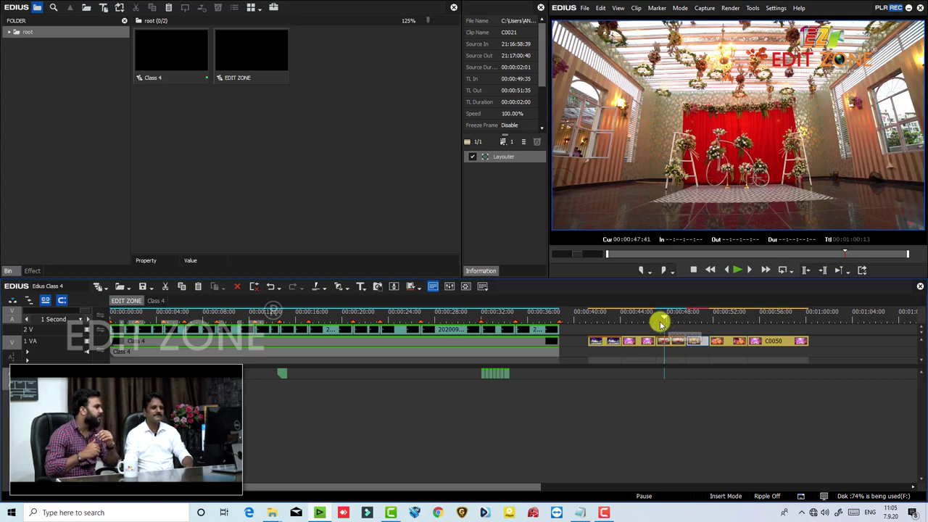
click(656, 321)
drag(657, 321, 660, 321)
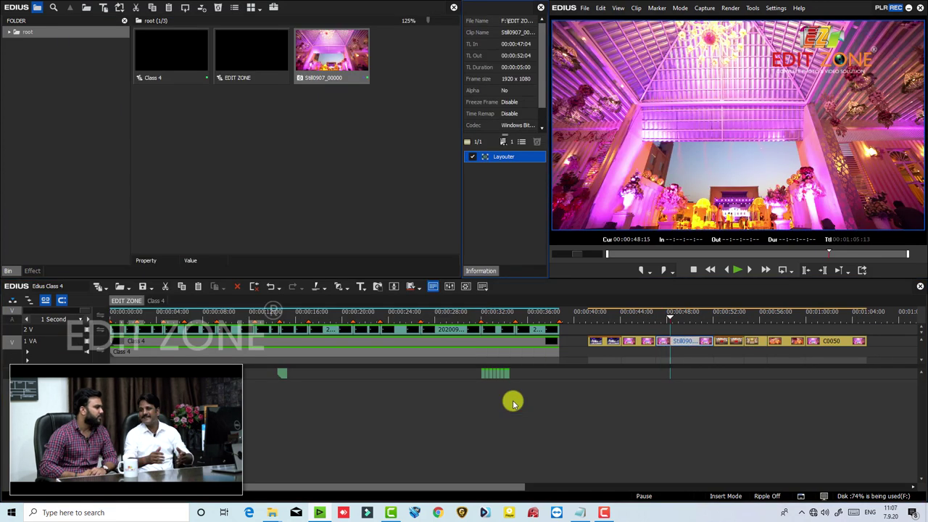
- Open the Layouter for the still image on the timeline and set its stretch to 110% on both axes
double_click(510, 157)
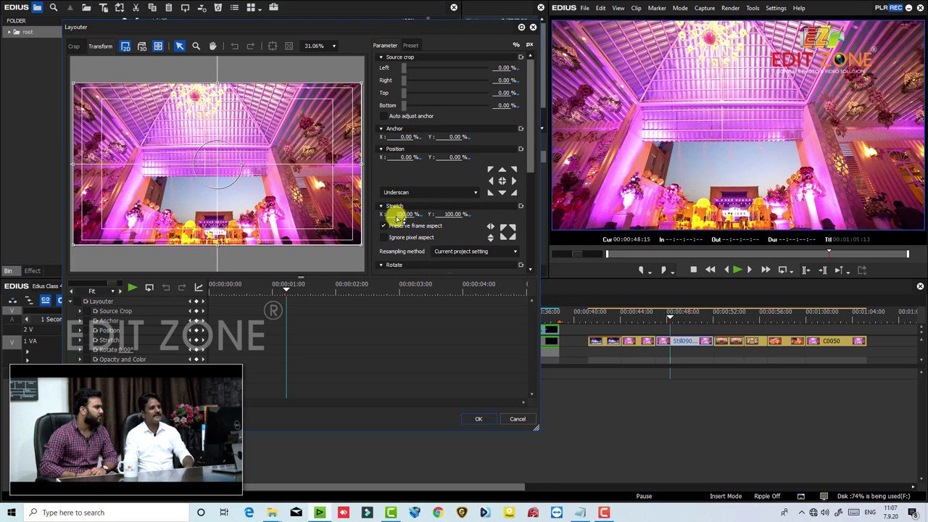
click(404, 215)
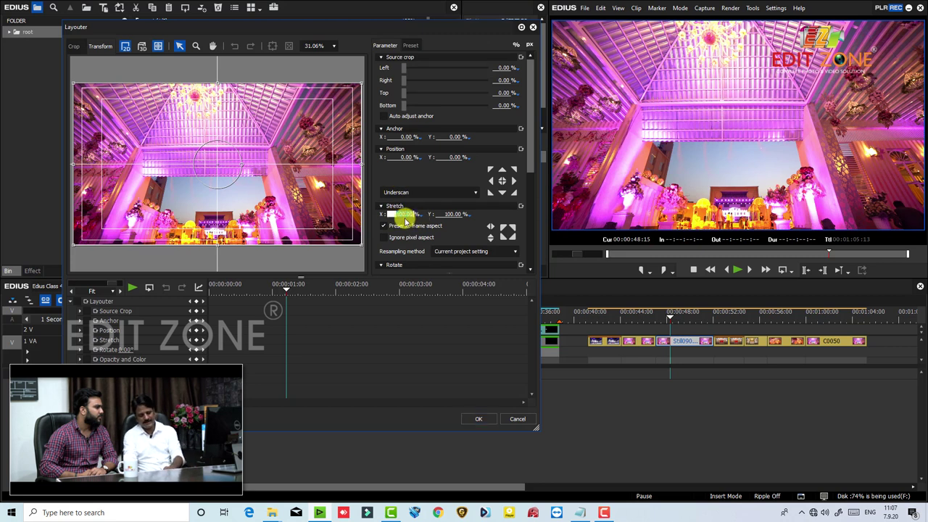
text(11)
key(Return)
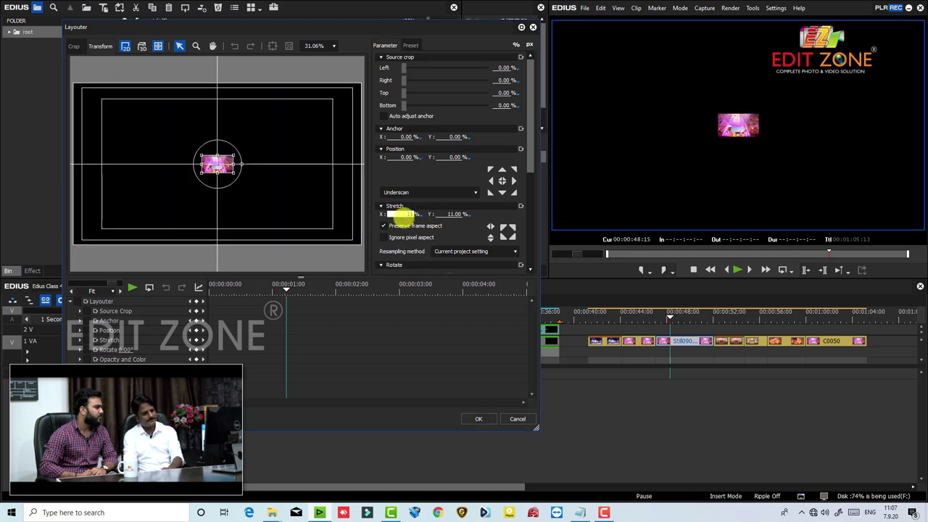
text(110)
key(Return)
- Set the still image's horizontal position to 4.70% at the clip's start
click(210, 286)
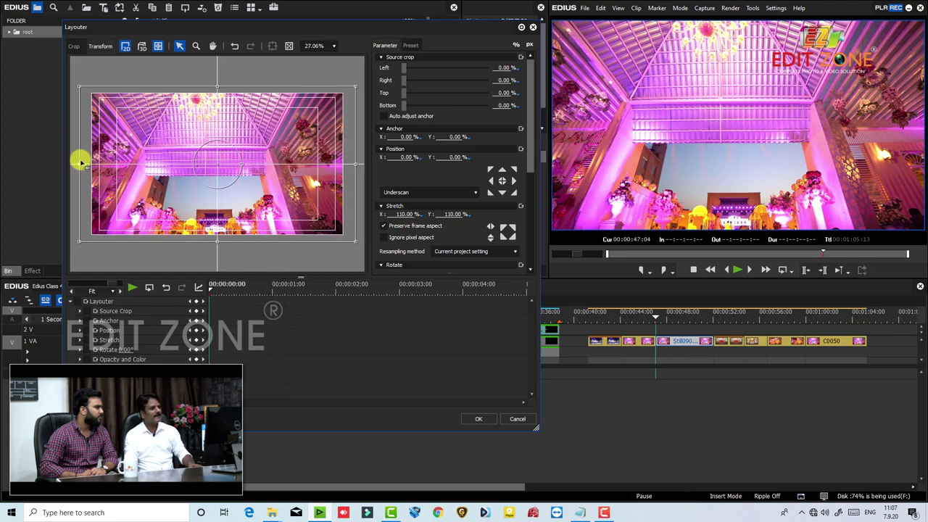
drag(397, 155, 390, 134)
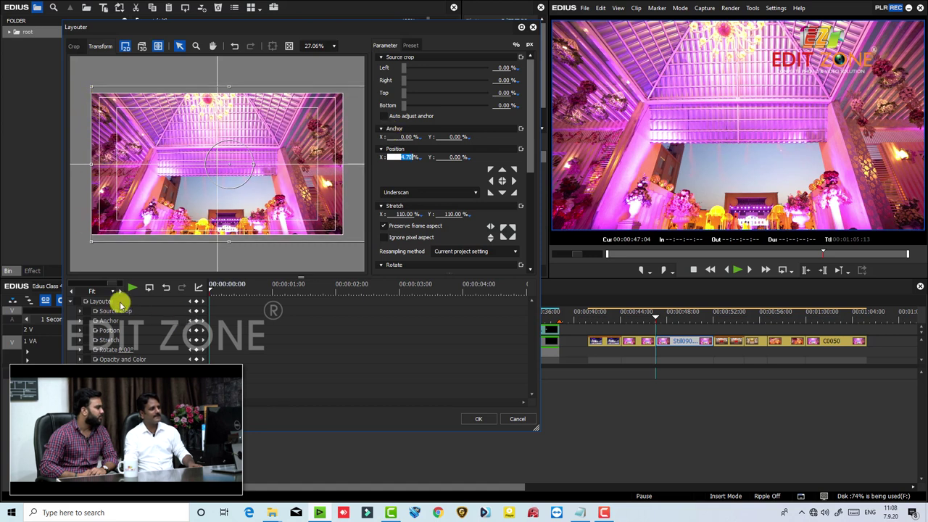
- Enable keyframing for the still image's Layouter and animate its horizontal position from the start to -4.80% near the three-second mark
click(77, 300)
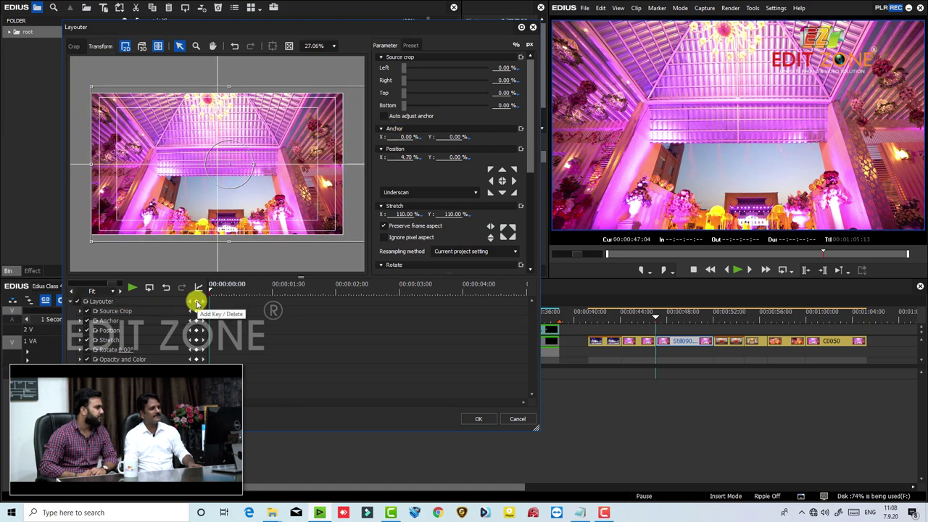
drag(323, 287, 397, 289)
click(399, 158)
drag(400, 158, 399, 207)
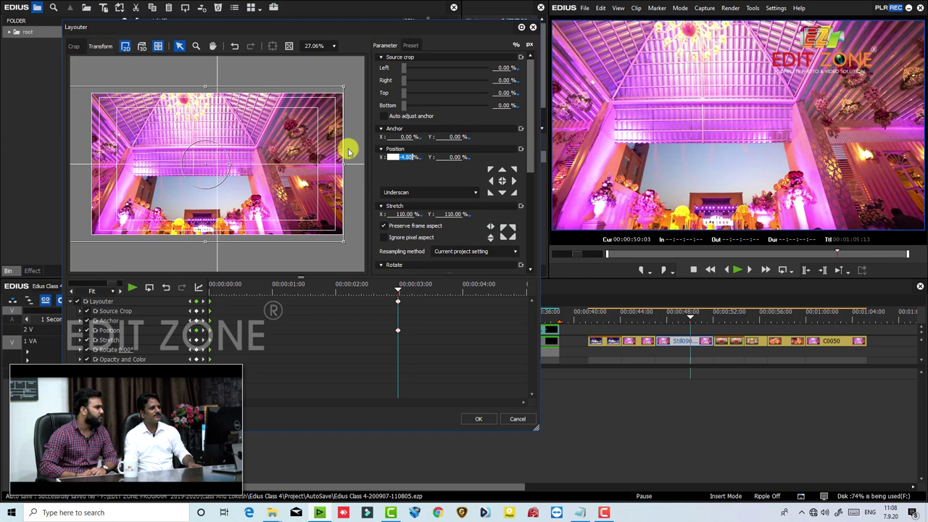
- Play the still image's horizontal pan from its first frame and apply the Layouter settings
click(205, 286)
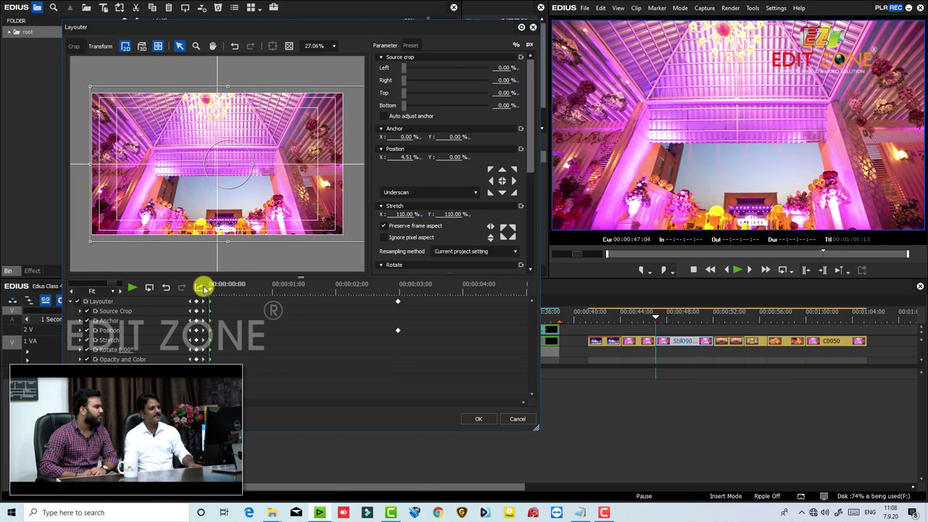
click(201, 290)
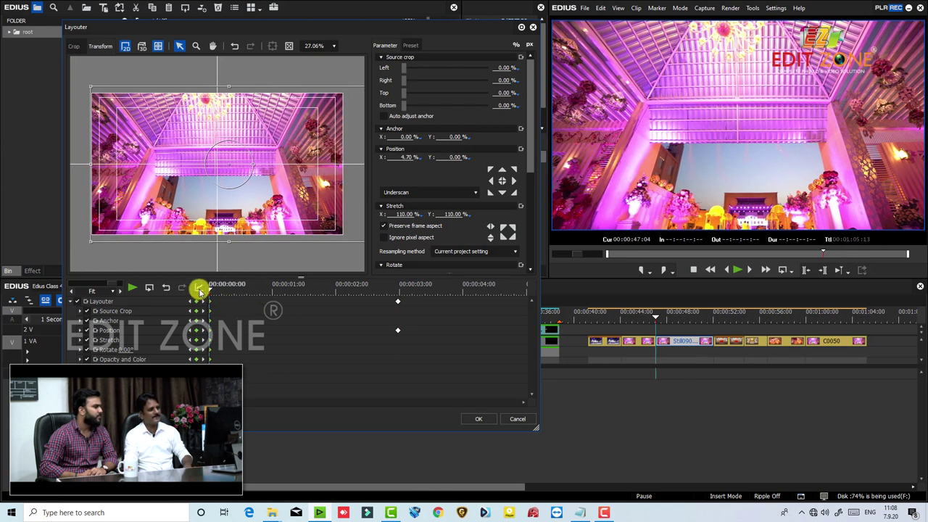
key(space)
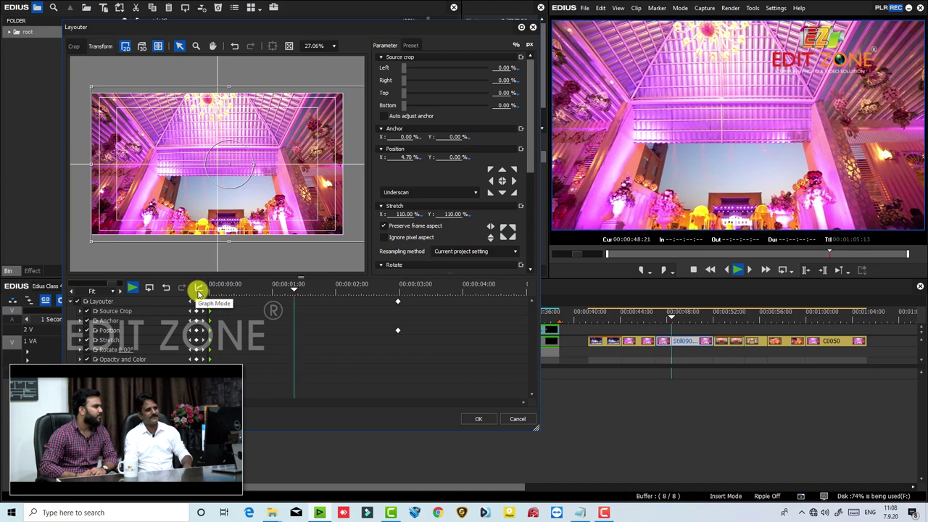
click(185, 287)
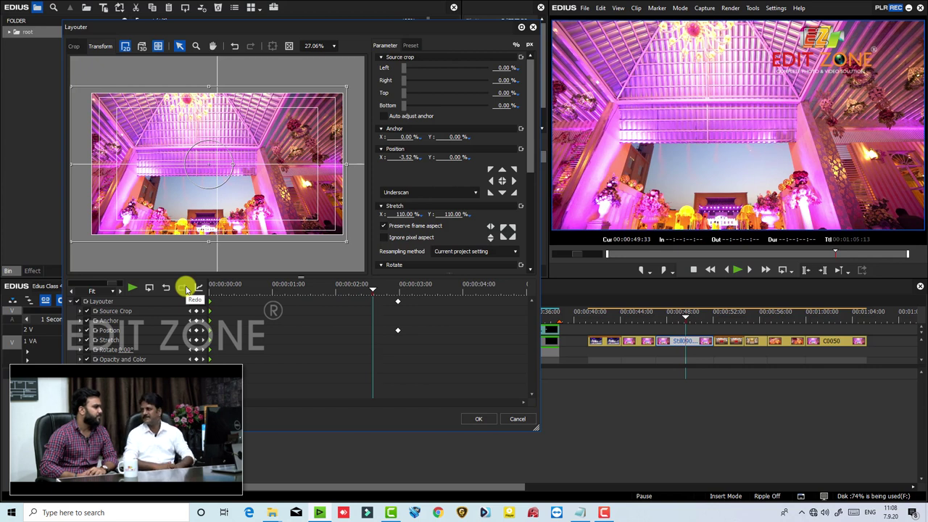
key(Return)
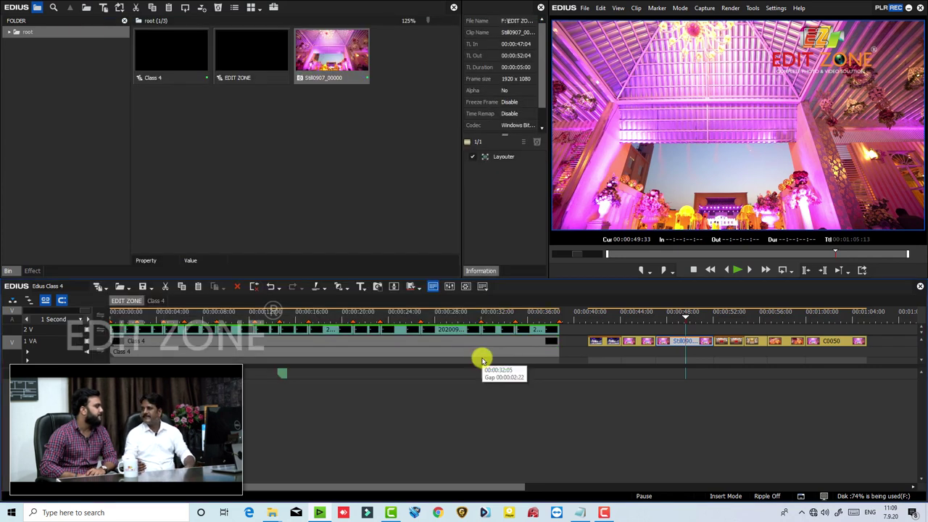
- Switch to the Class 4 sequence and play its opening clip
click(156, 300)
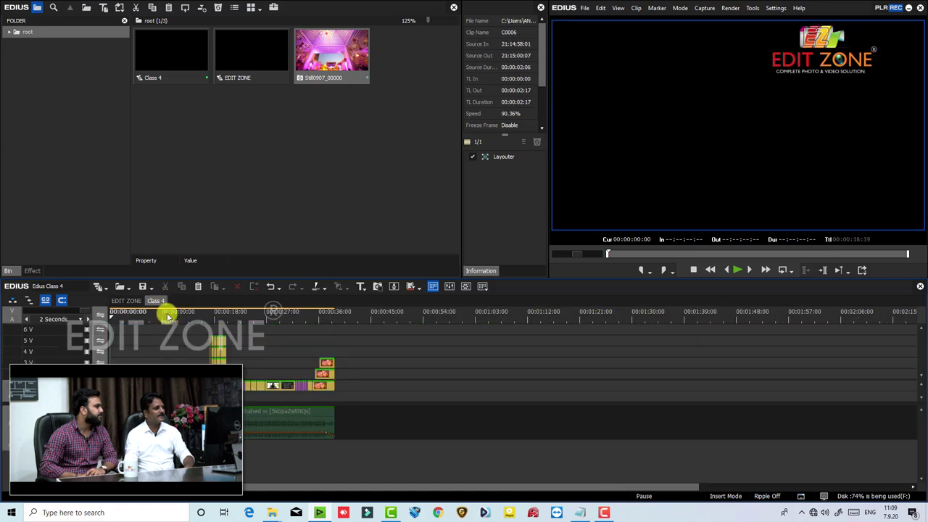
key(space)
key(space)
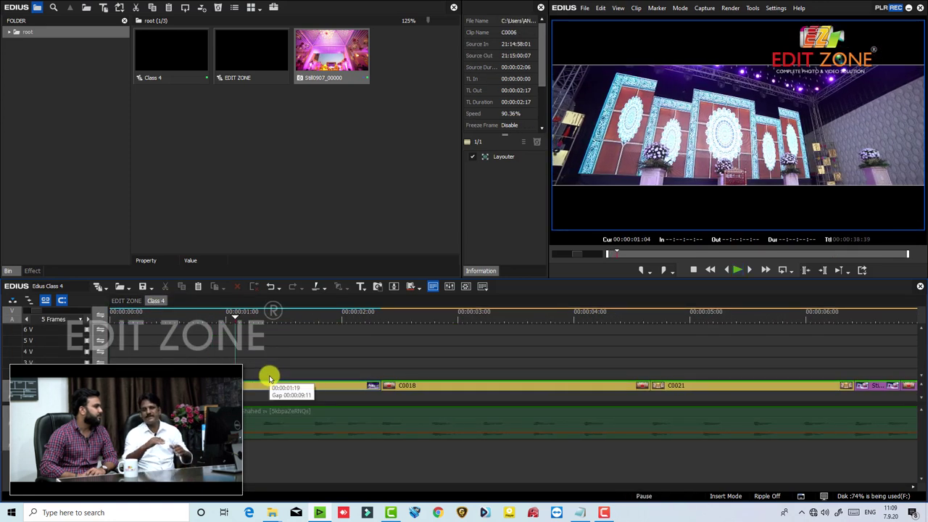
- Open the opening clip's Layouter and scrub through its animation
click(498, 156)
double_click(491, 164)
drag(306, 292, 425, 294)
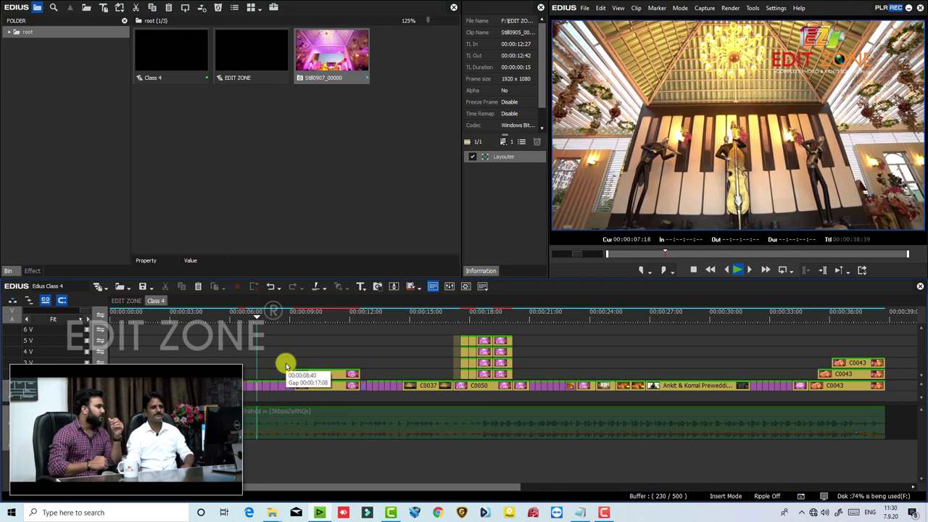
- Open the Layouter for the stage-and-chair still at 00:00:06:21, enable 3D mode and show its Rotate settings
key(space)
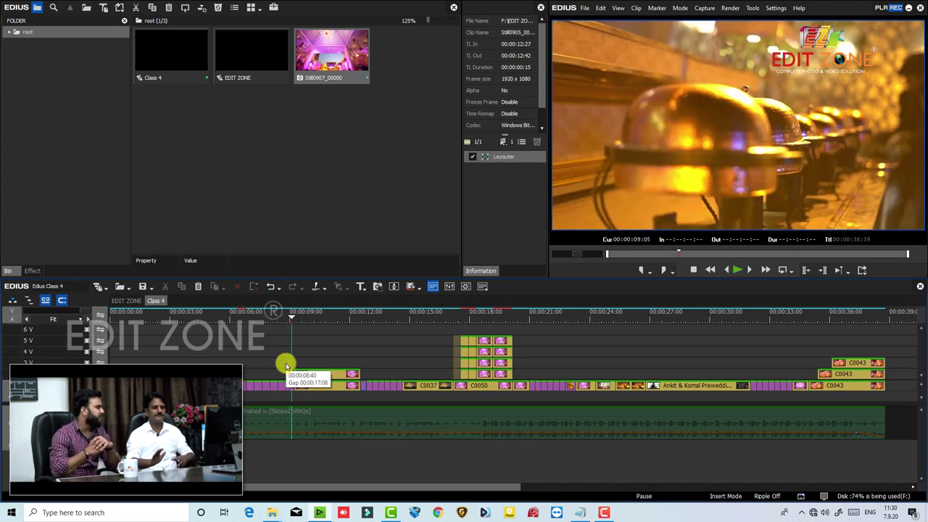
click(243, 334)
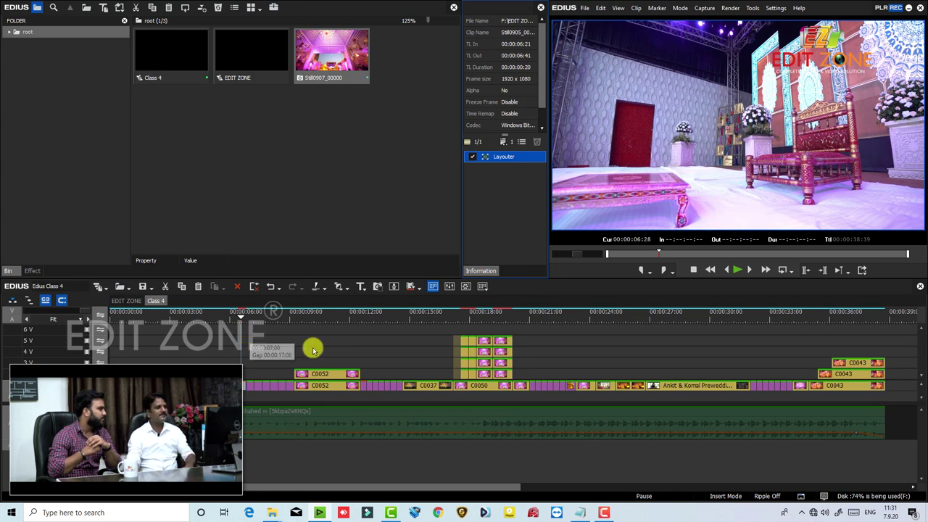
double_click(522, 156)
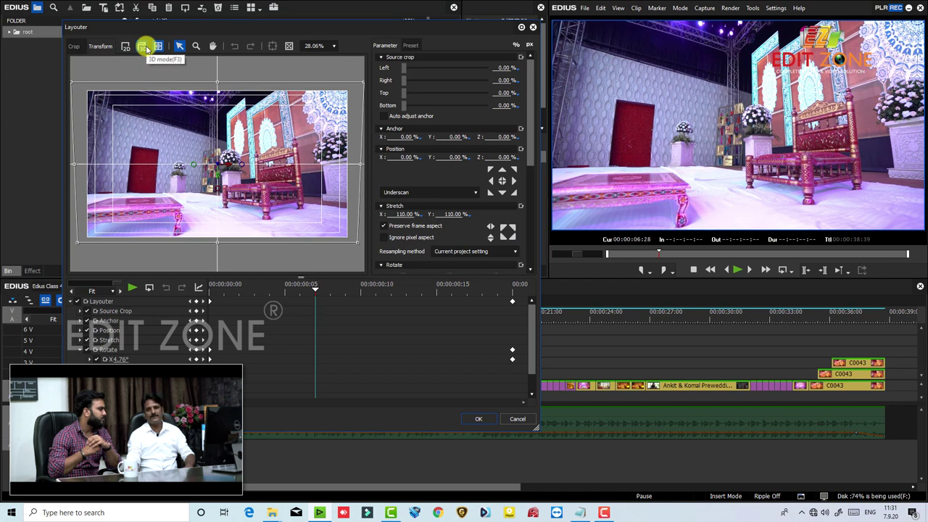
click(145, 47)
scroll(514, 194, down, 3)
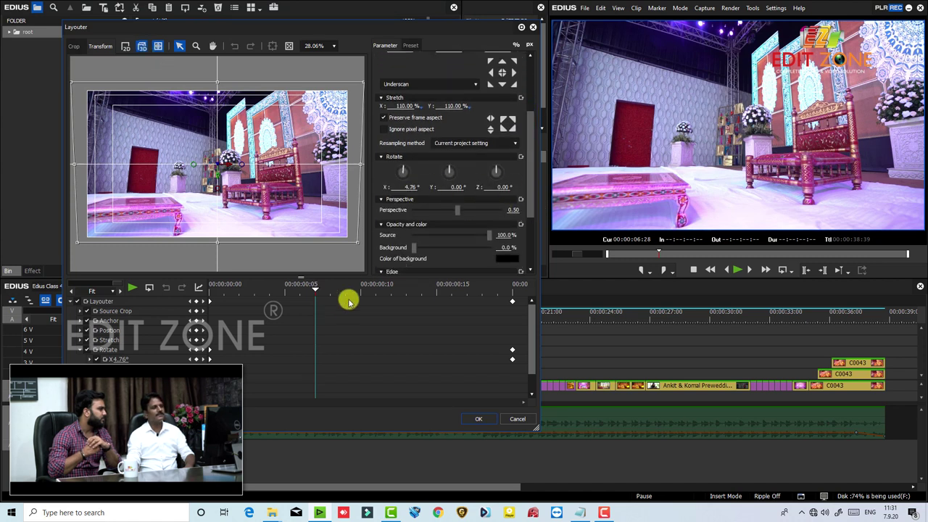
- Reset the chair still's Layouter parameters and keyframes, and set its stretch to 110% on both axes
click(300, 262)
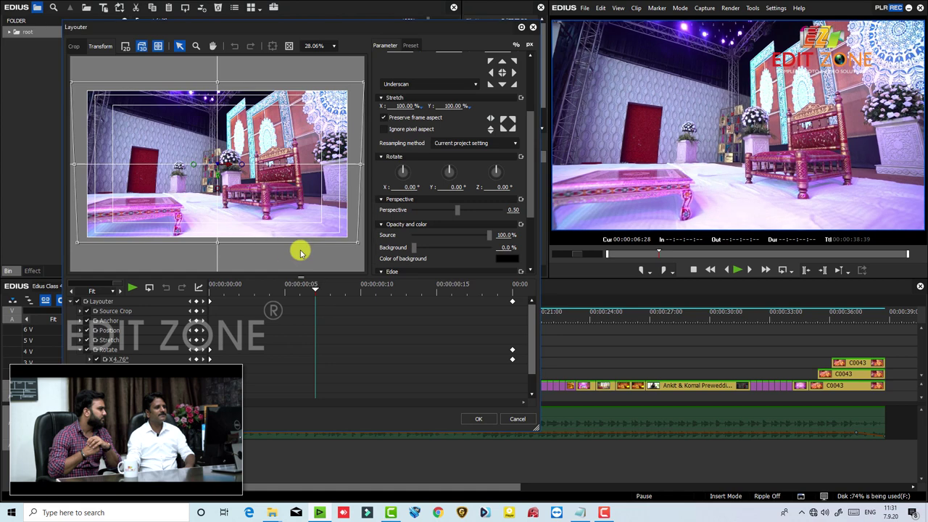
drag(411, 108, 429, 110)
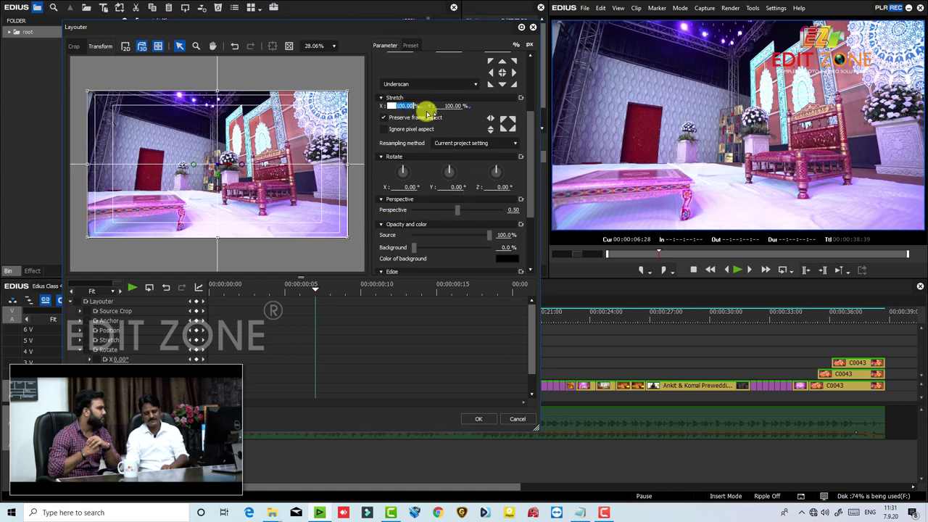
text(110)
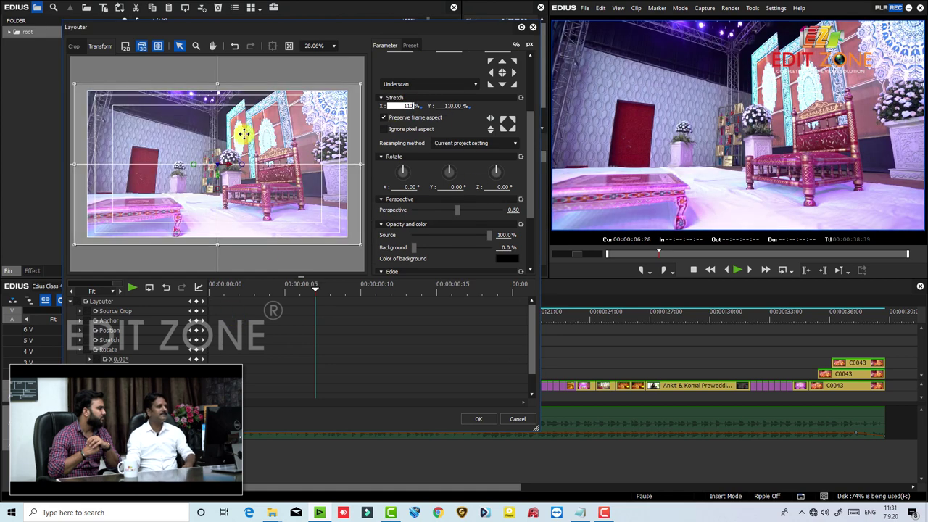
- Enable Layouter keyframes at the chair still's first frame and set its X rotation to -13.70°
click(133, 290)
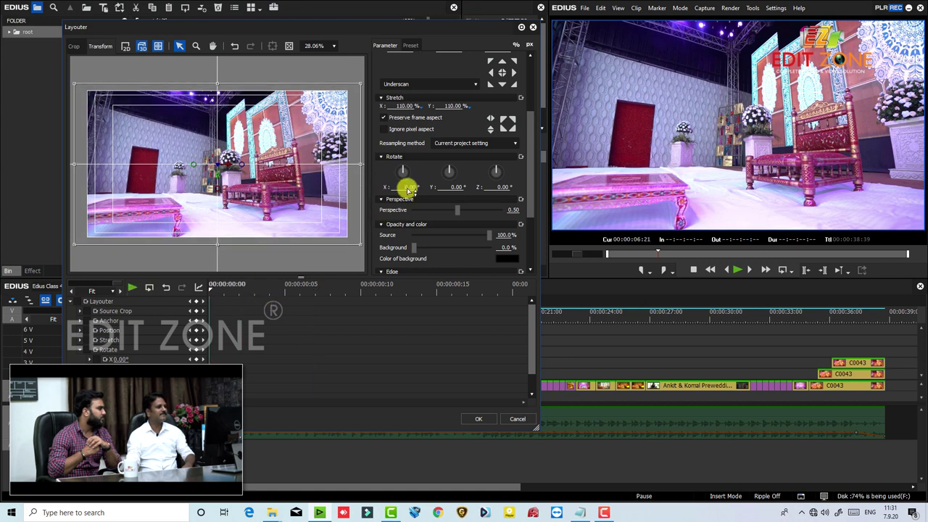
click(196, 301)
drag(402, 187, 403, 252)
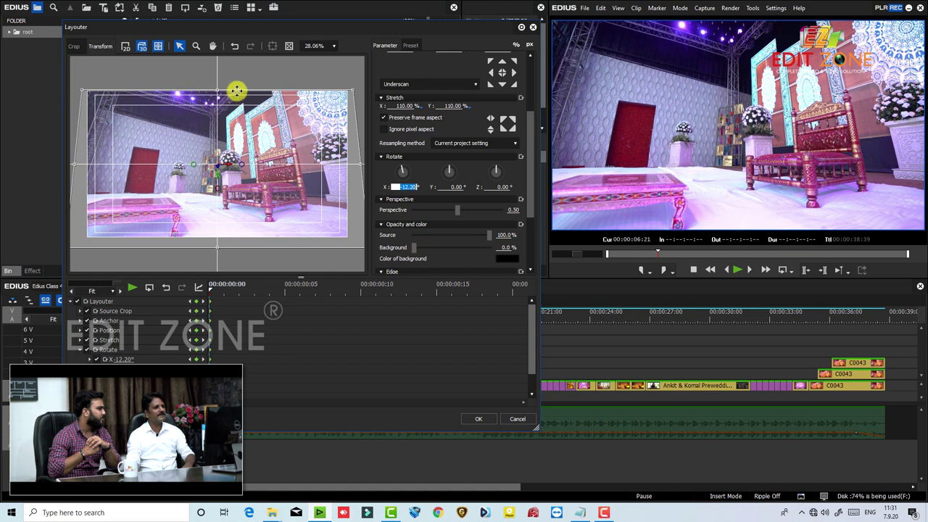
drag(410, 170, 408, 202)
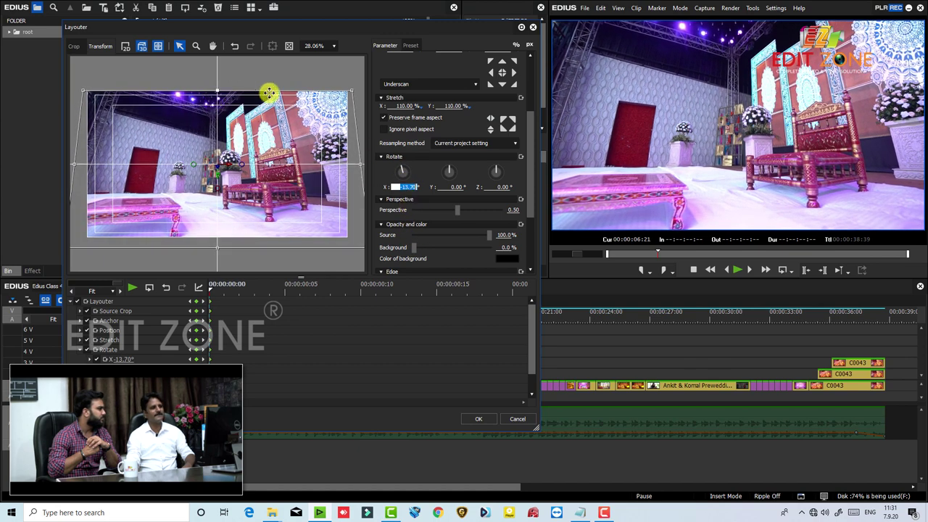
- Keyframe a changed X rotation on the chair still's last frame, check the tilt by scrubbing, and apply the Layouter settings
drag(242, 288, 538, 285)
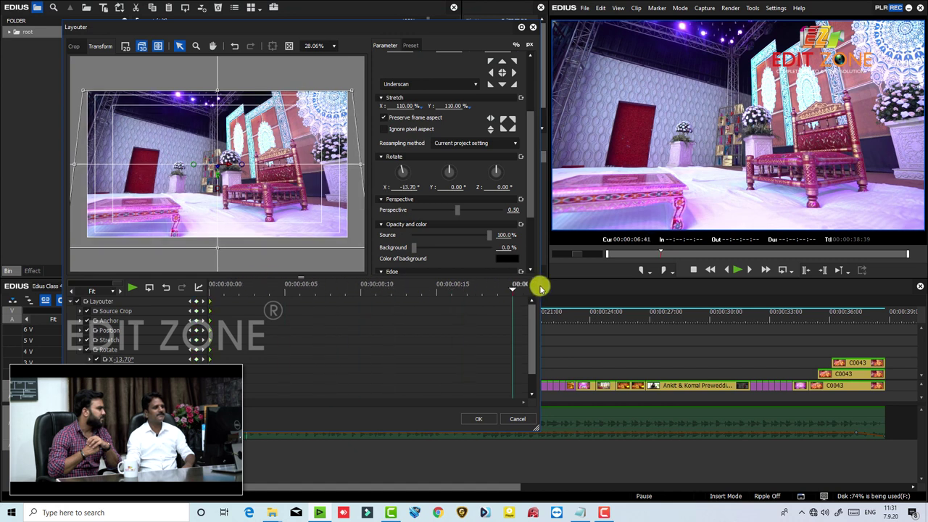
drag(404, 190, 245, 244)
drag(341, 293, 274, 316)
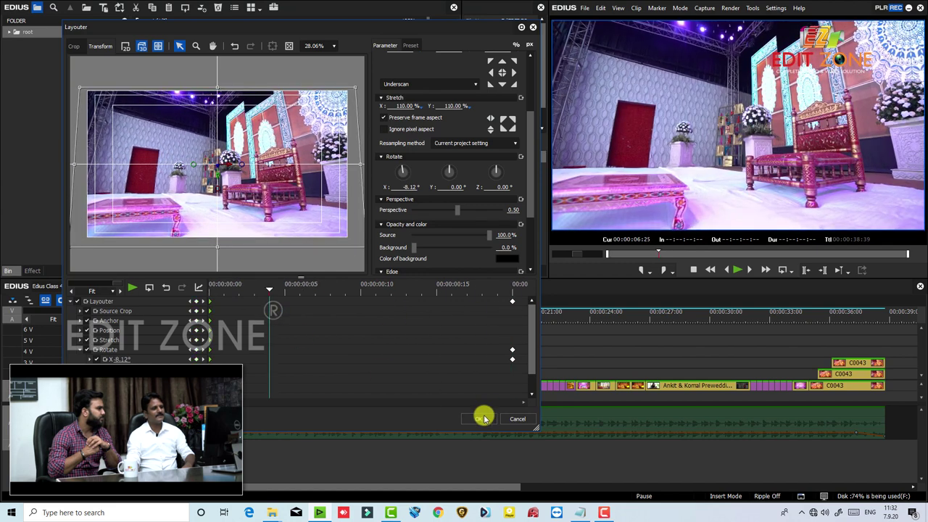
click(478, 418)
- Play the Class 4 sequence from about five seconds, and again from 00:00:12:27, to review the animated stills
click(209, 313)
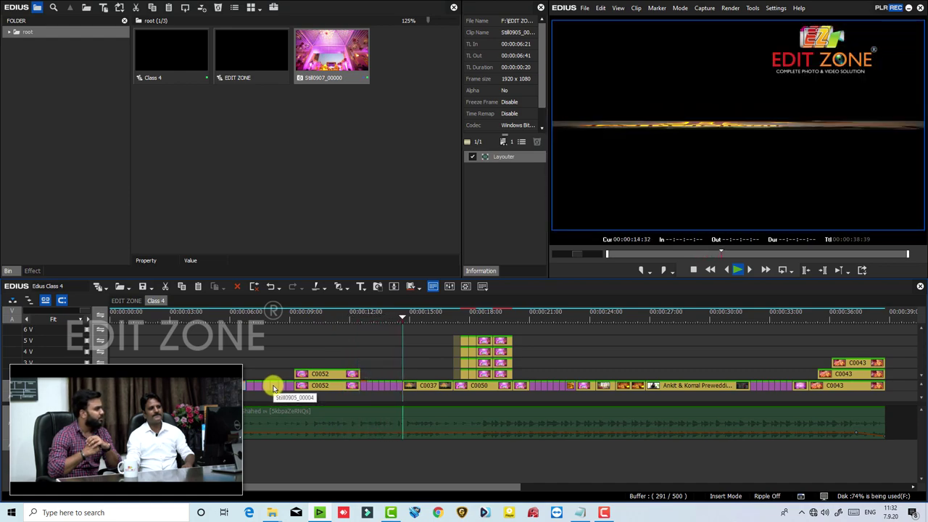
click(361, 313)
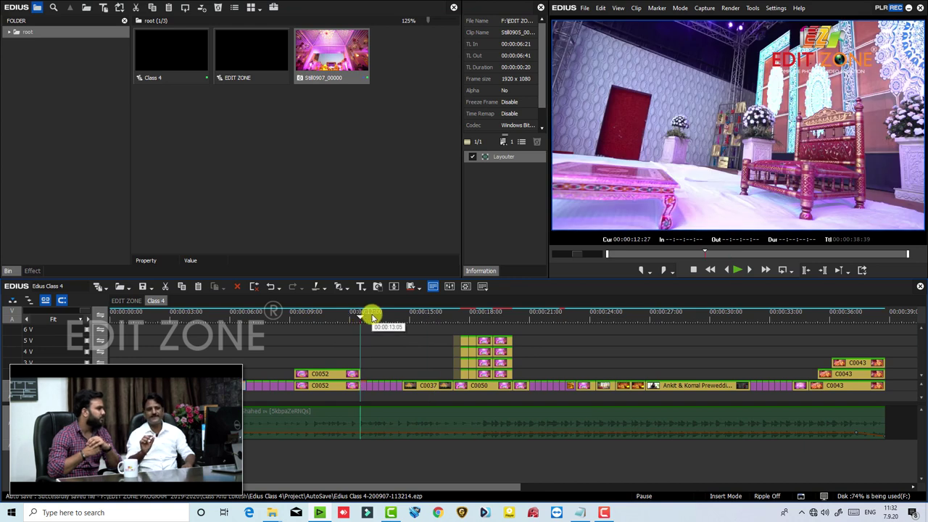
key(space)
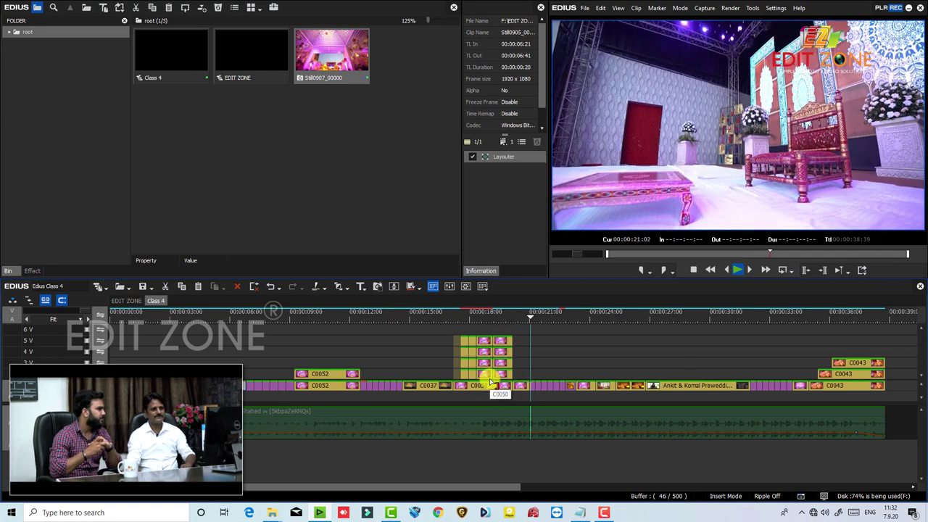
key(space)
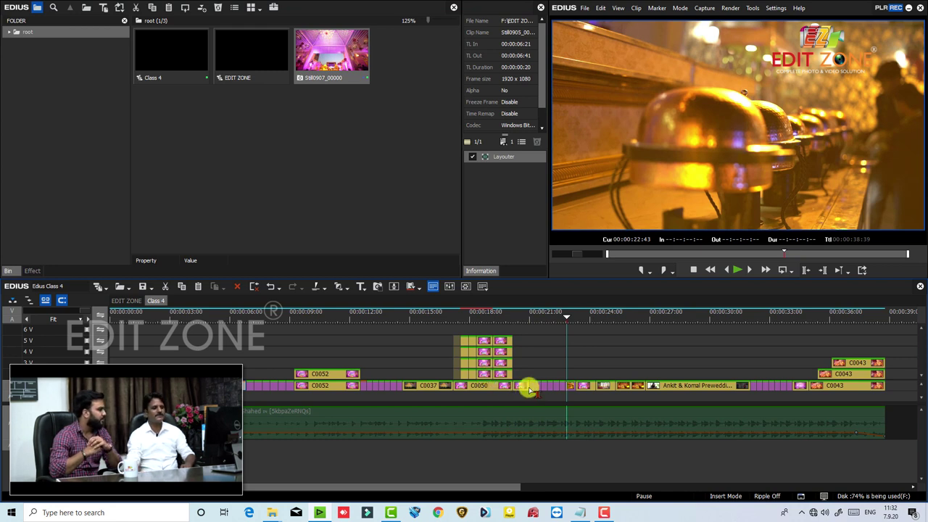
- Examine the stretch keyframes of the still at 00:00:20:49 in the Layouter, trying Preserve frame aspect and undoing it
double_click(486, 156)
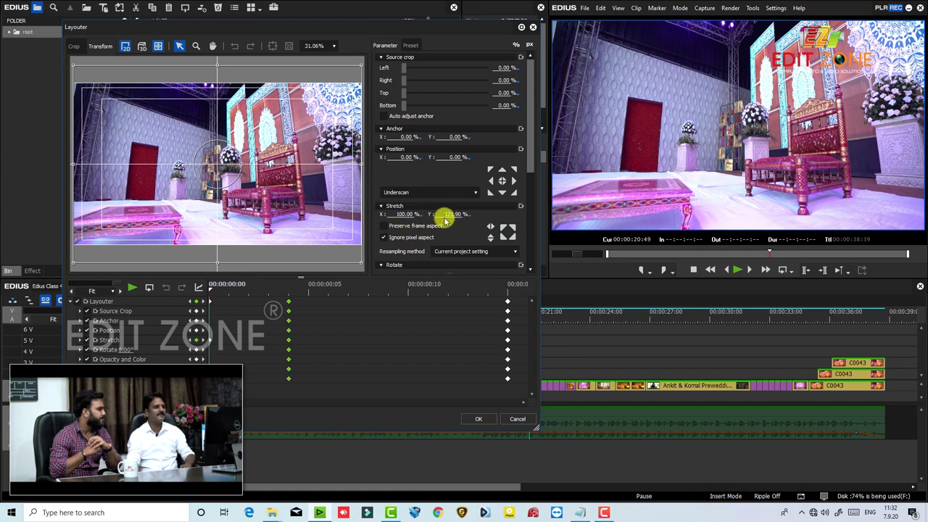
click(384, 226)
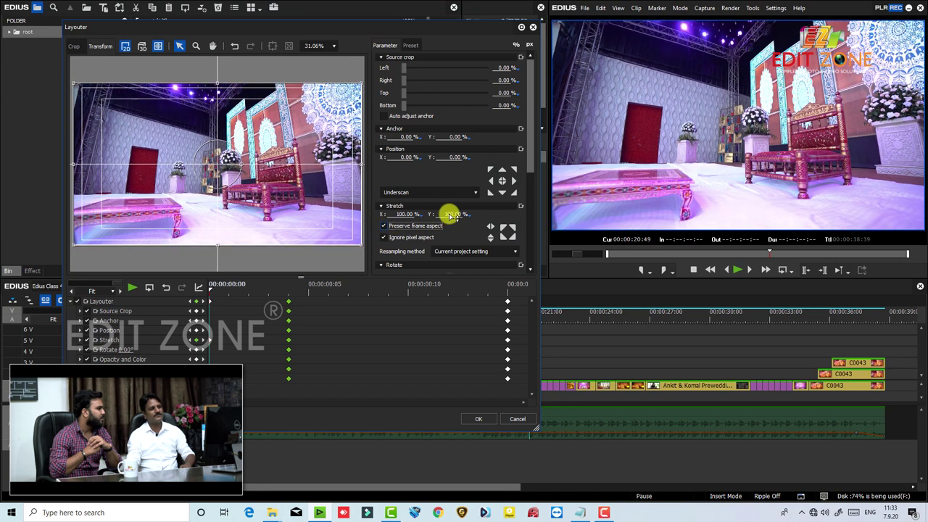
key(ctrl+z)
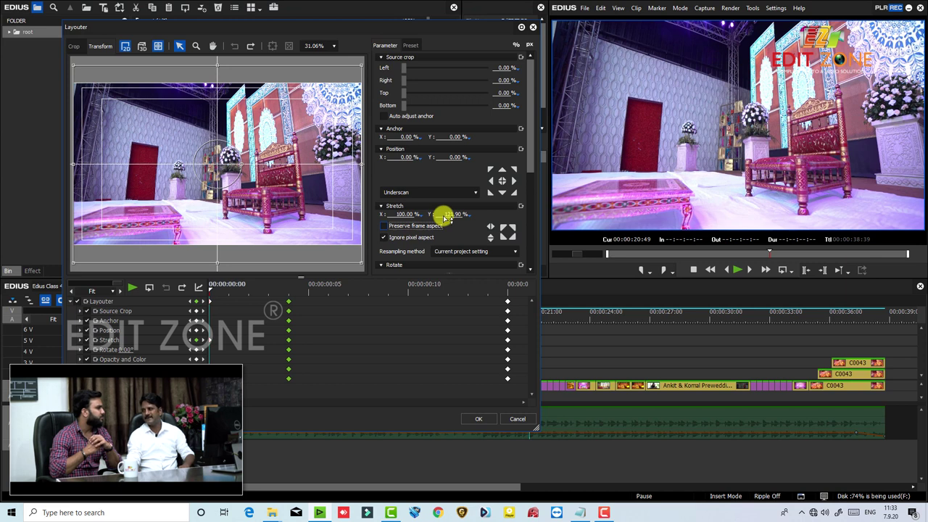
drag(218, 285, 290, 294)
click(476, 418)
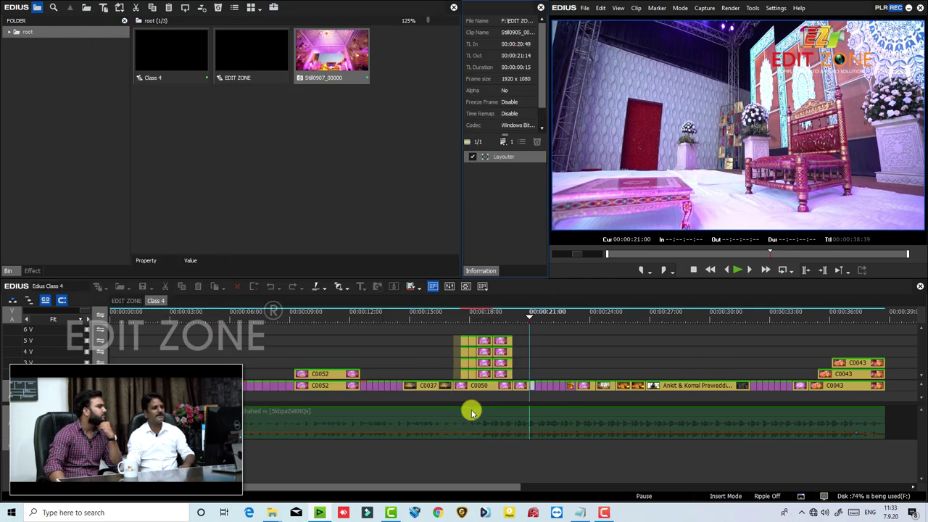
- Play the rest of the Class 4 sequence through the split-screen and three-panel layouts
key(space)
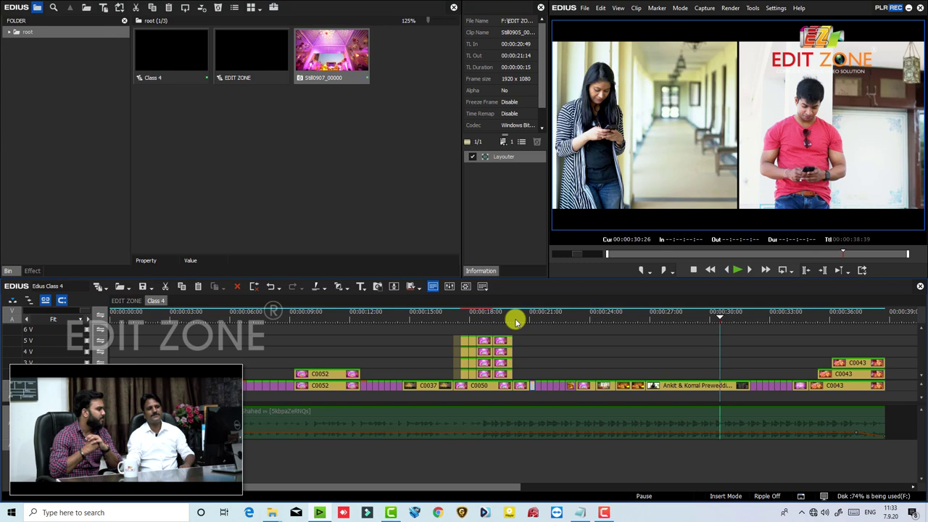
key(space)
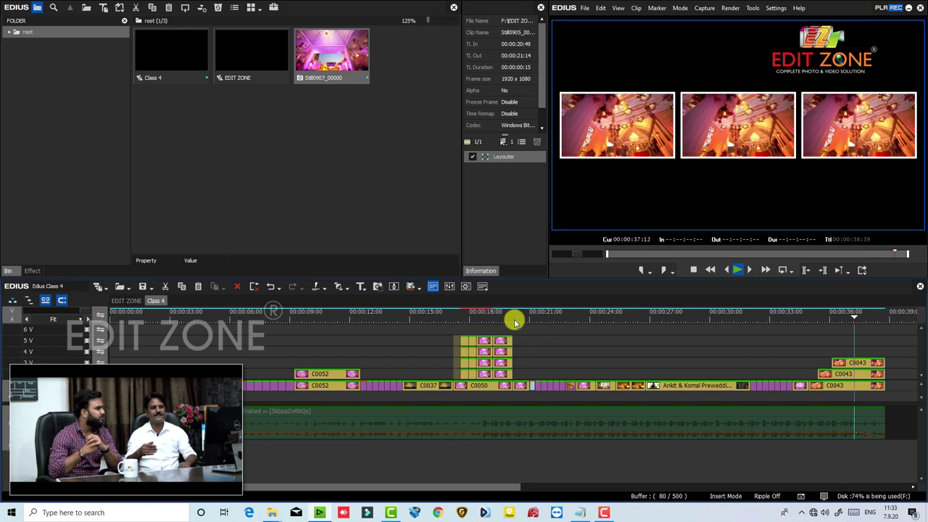
key(space)
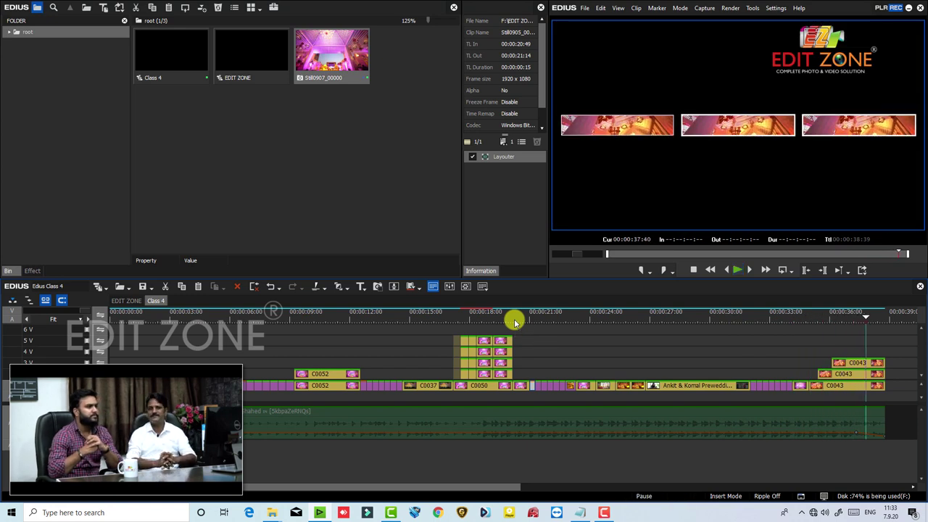